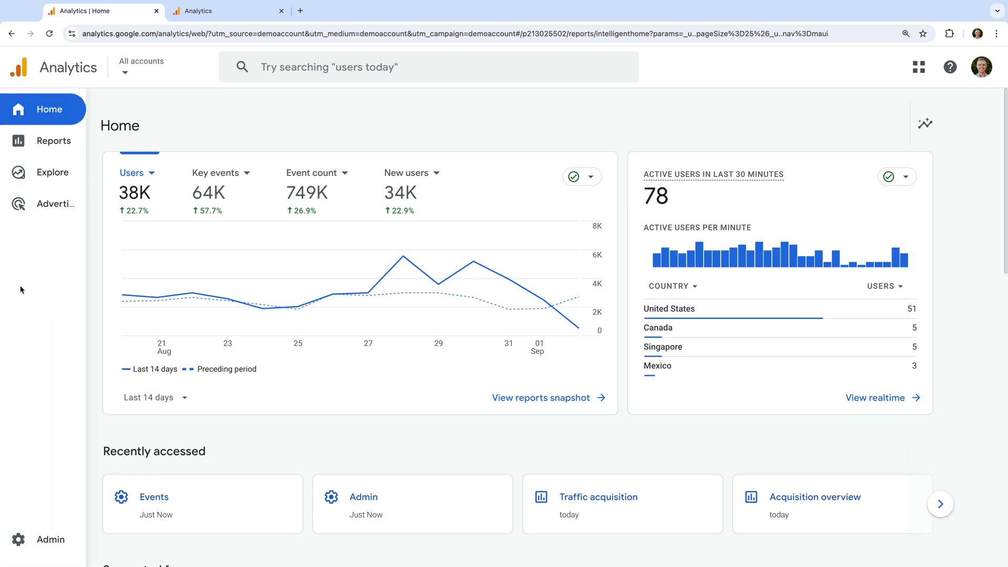
Open the Events page in the Admin area's data display settings for the property.
left_click(66, 548)
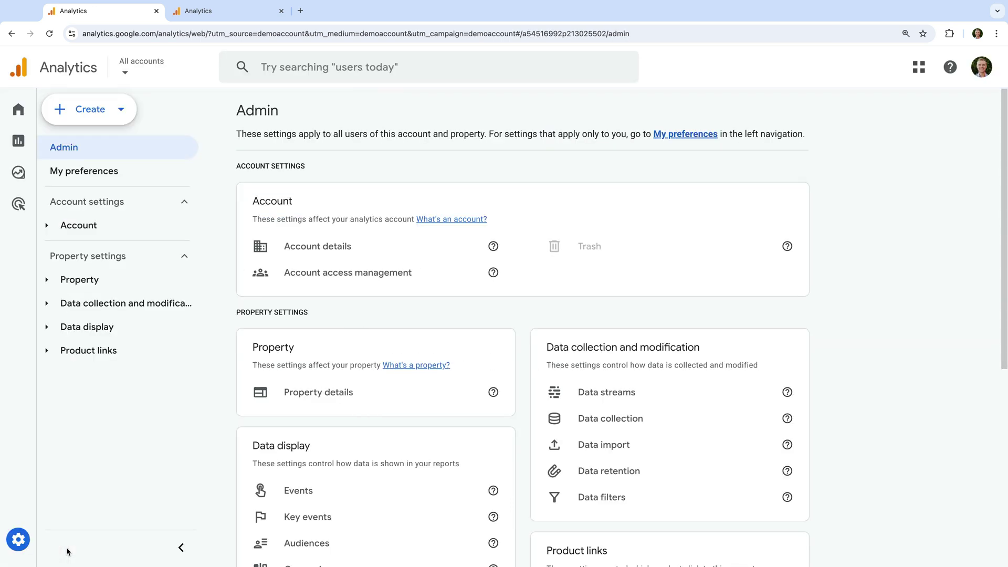
scroll(328, 468, "down", 3)
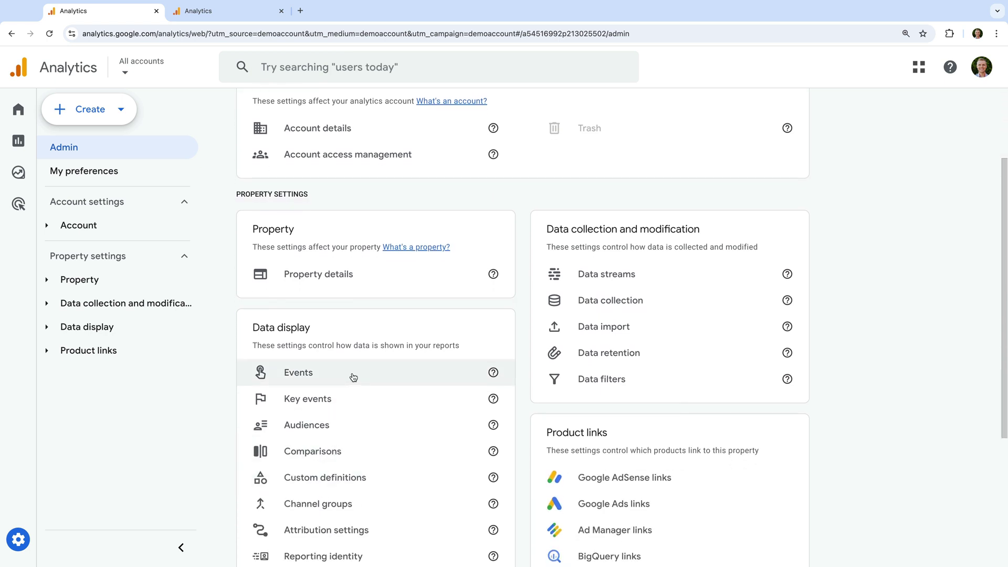
left_click(158, 333)
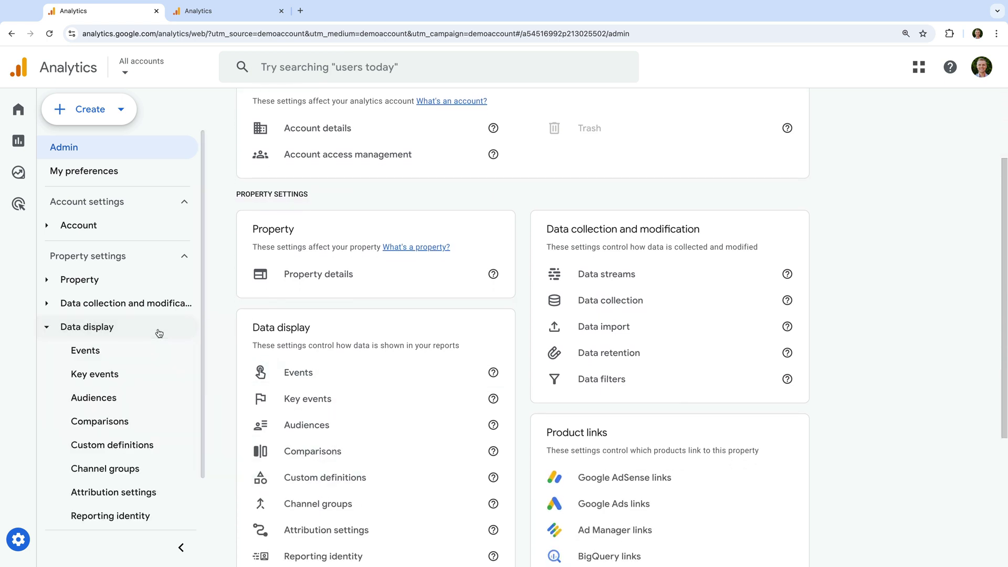
left_click(128, 356)
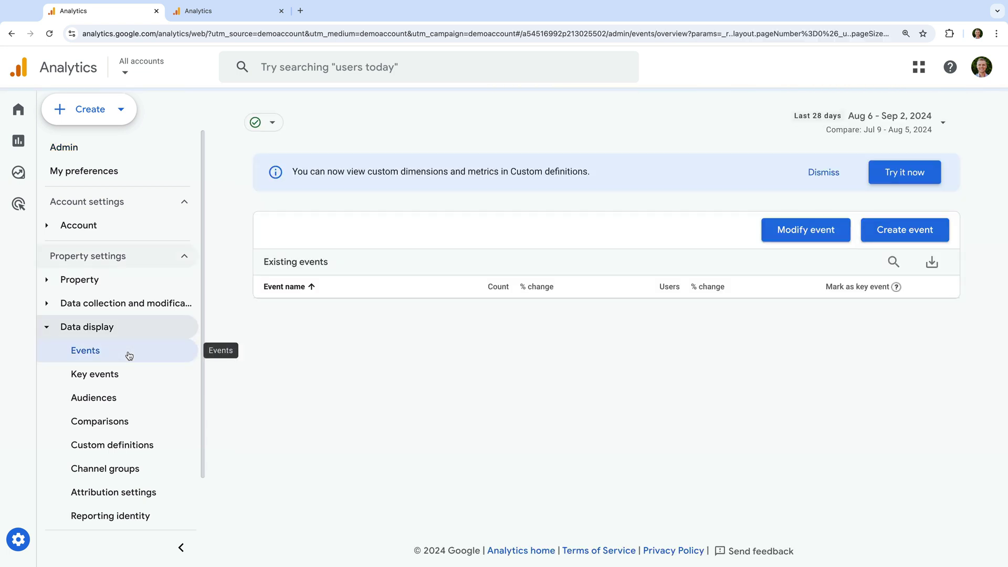
Review the existing events and their key event markings, and check the property's custom events.
scroll(400, 298, "down", 3)
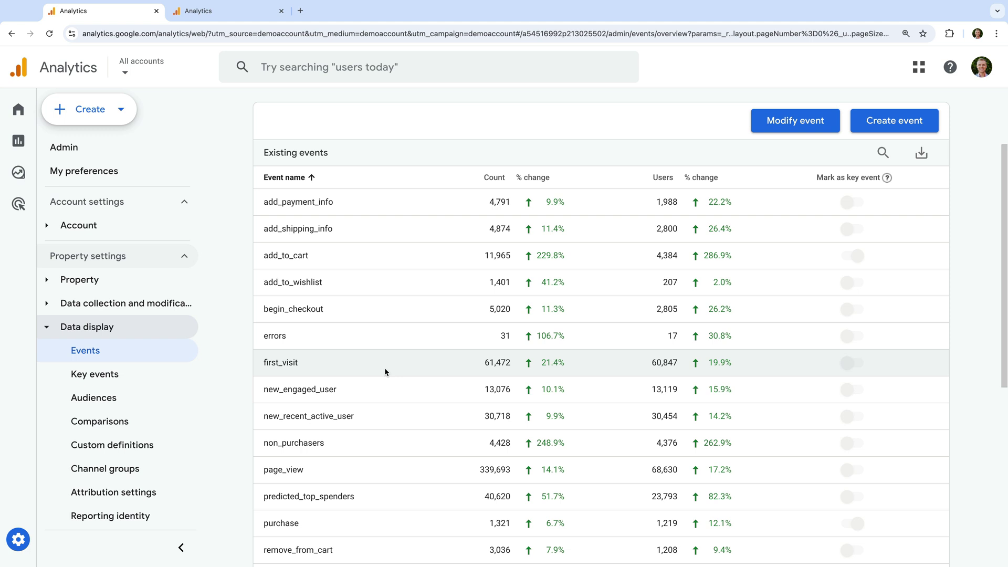
scroll(385, 372, "down", 3)
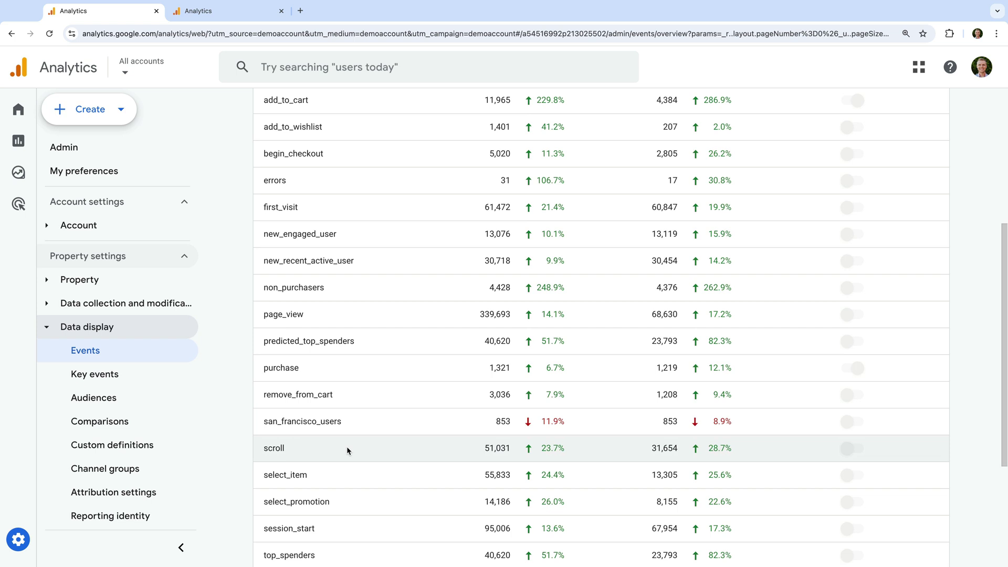
scroll(347, 449, "up", 1)
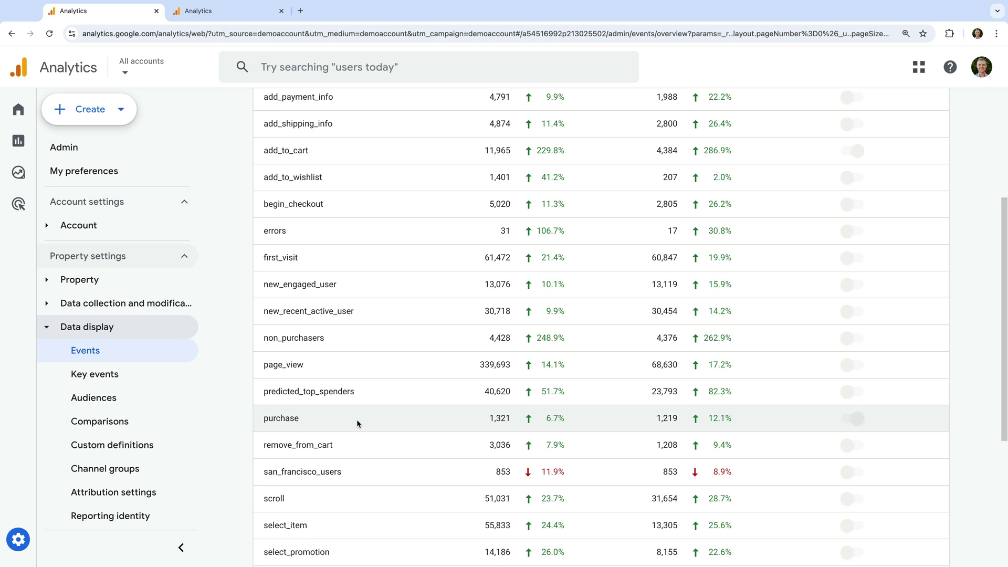
scroll(361, 370, "up", 2)
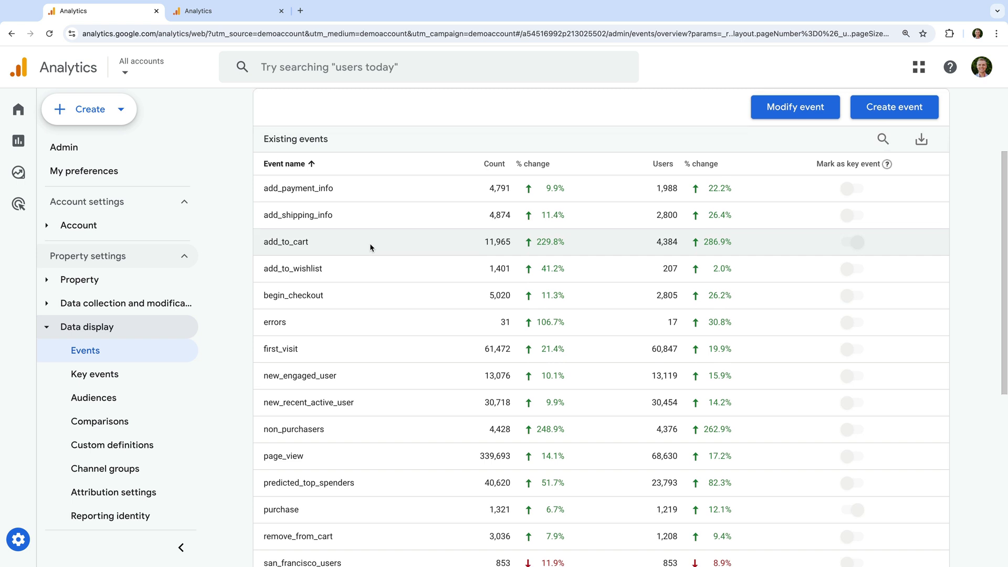
scroll(370, 243, "up", 3)
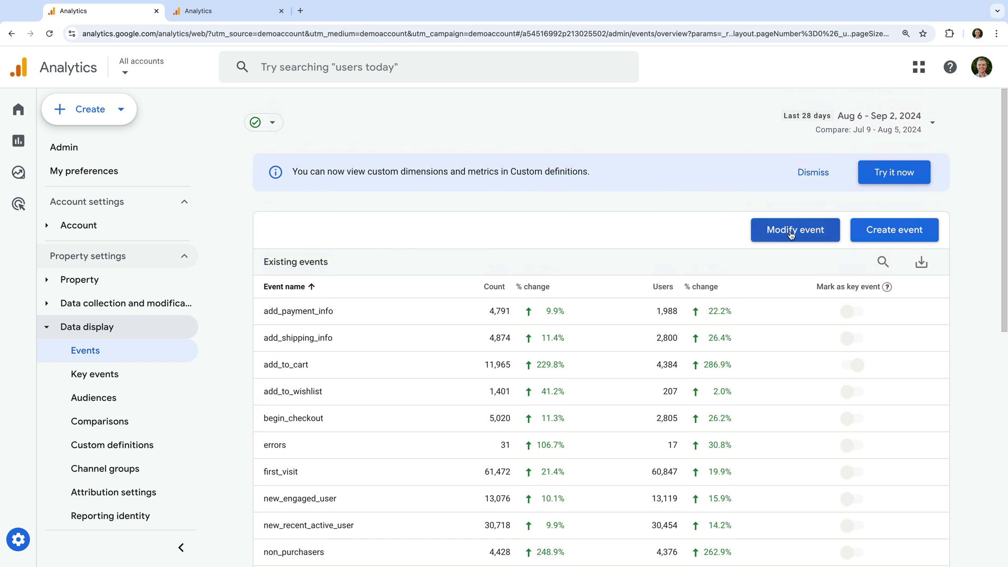
left_click(911, 235)
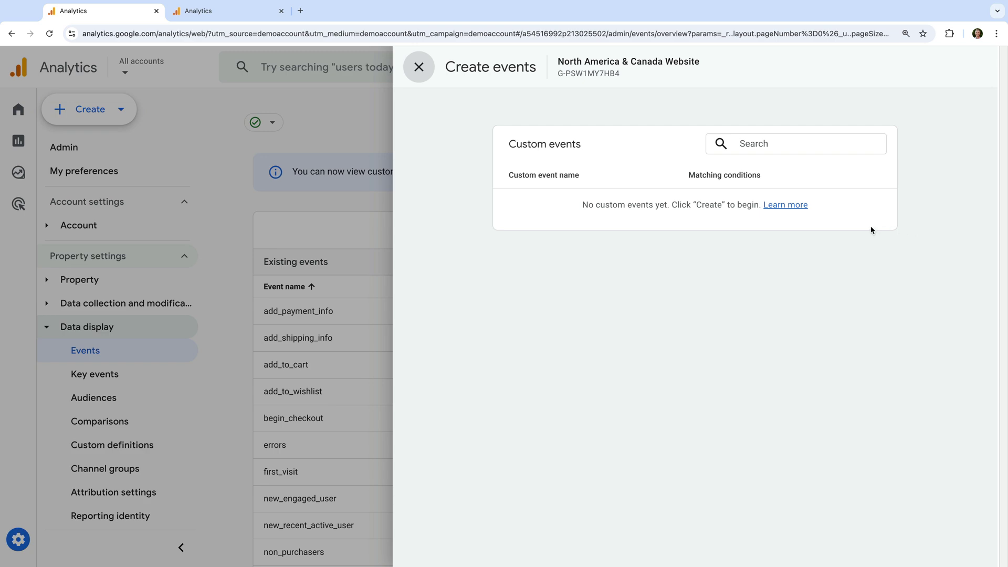
left_click(422, 71)
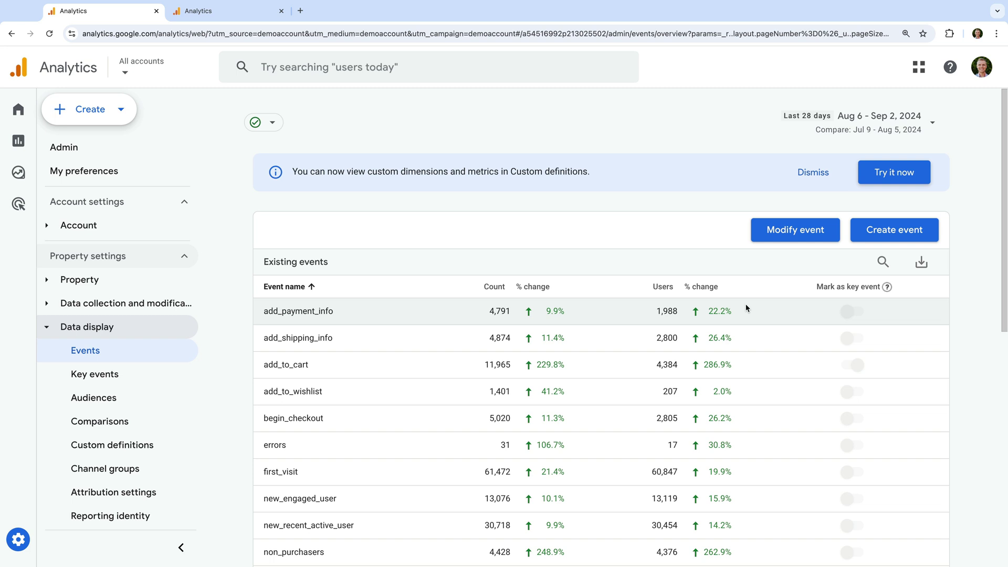
Switch to the Loves Data GA4 Demo property and mark the form_submit event as a key event.
left_click(233, 19)
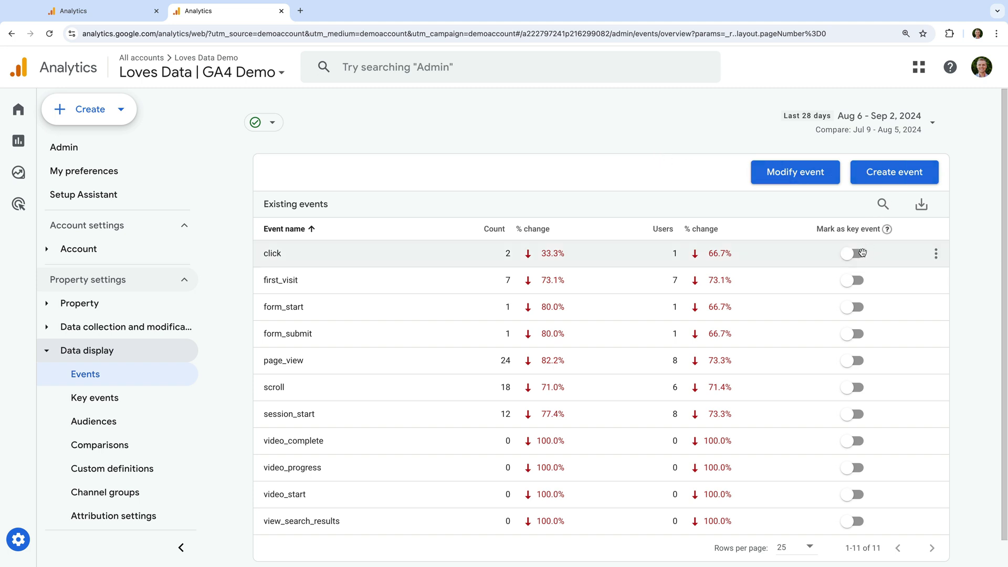
left_click(855, 334)
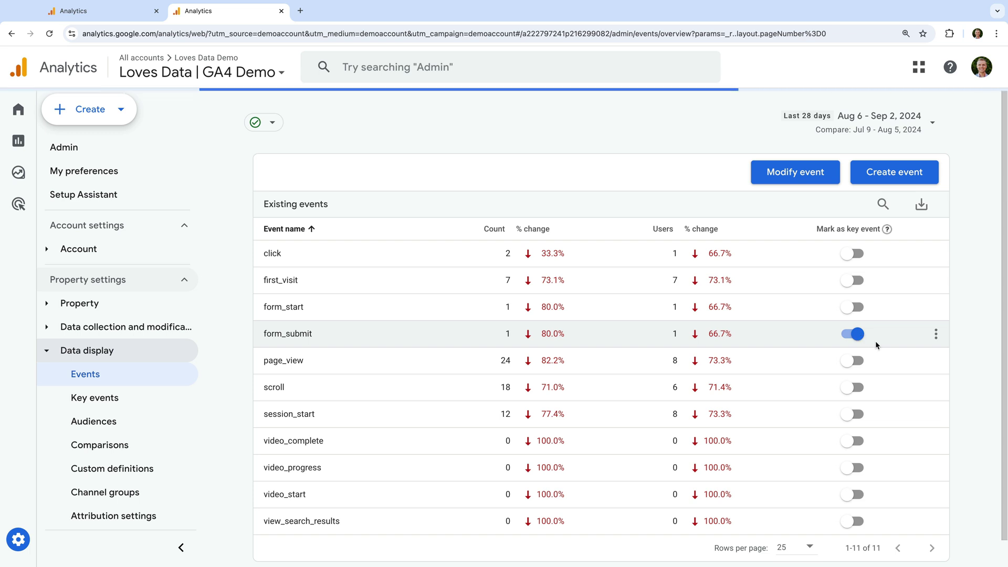
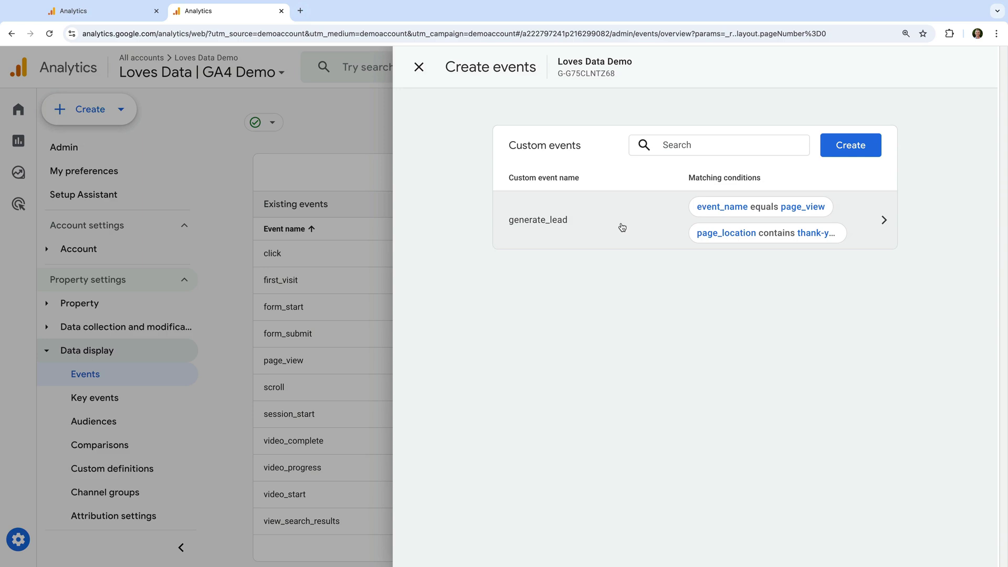
Leave the custom events view and create a new key event named generate_lead.
left_click(419, 67)
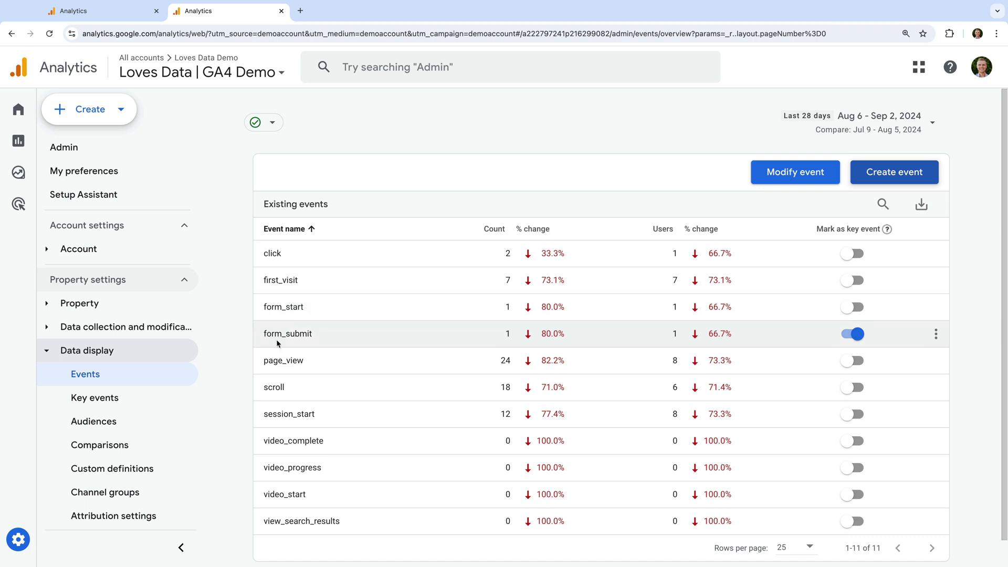
left_click(167, 403)
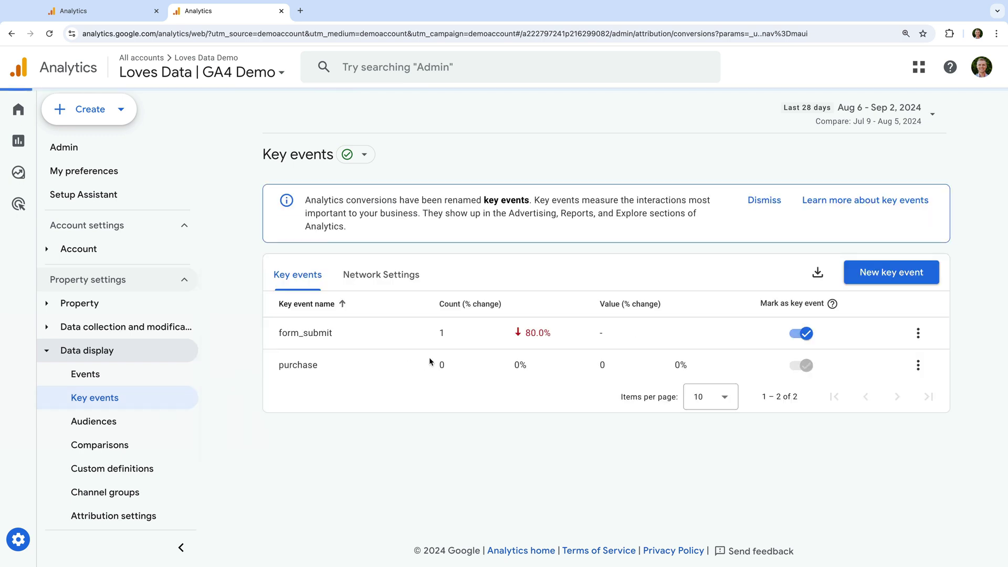
left_click(870, 271)
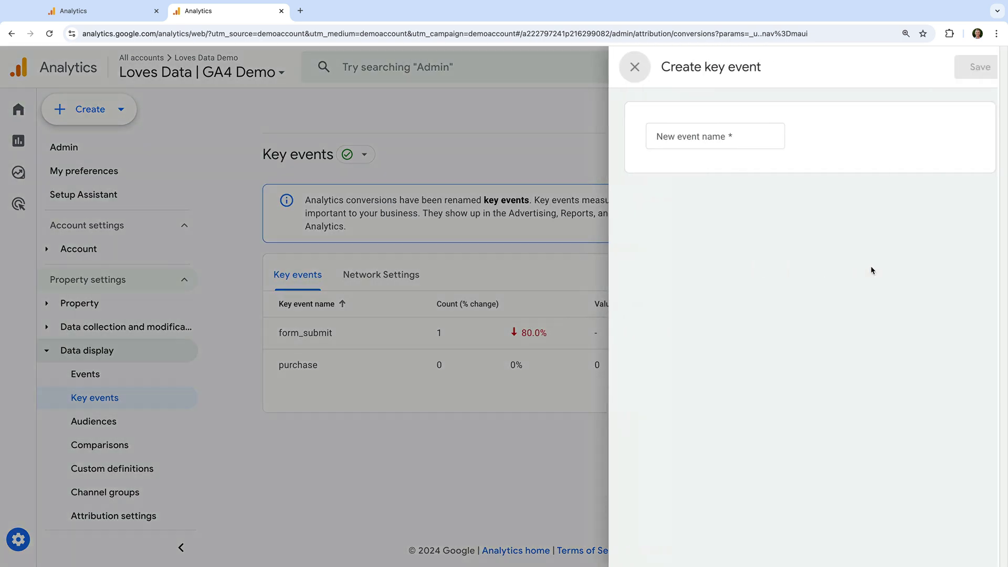
left_click(748, 143)
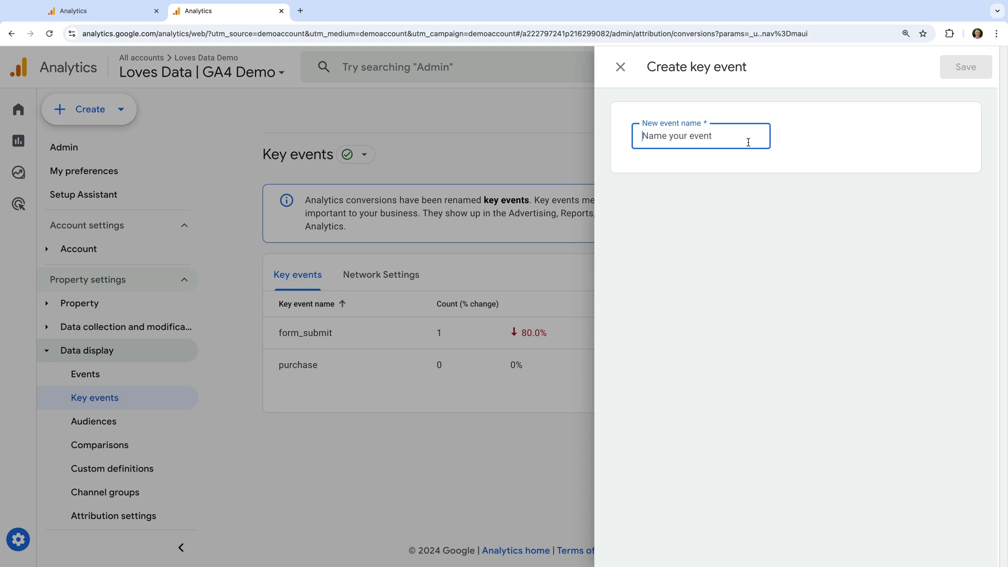
type("generat")
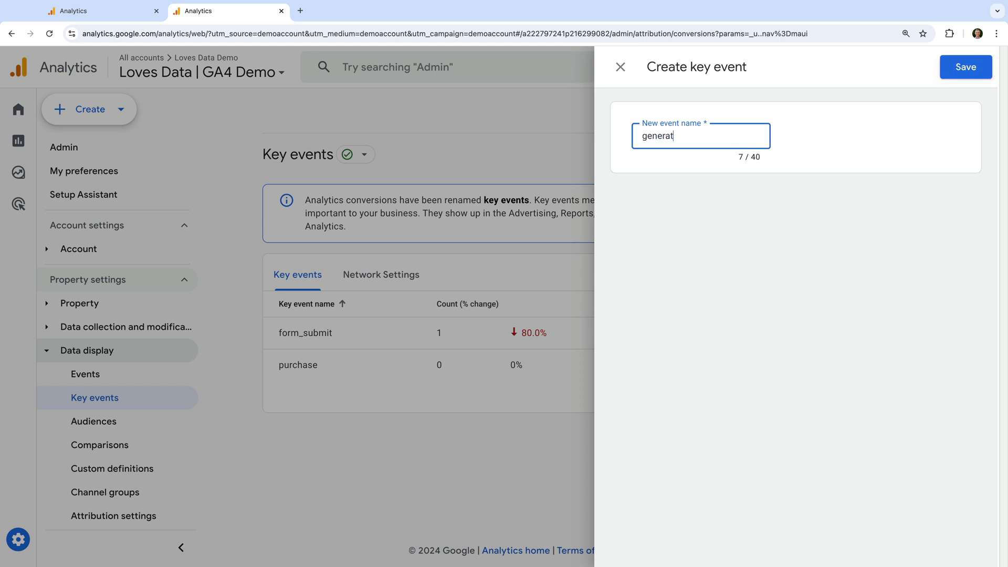
type("e_lead")
left_click(819, 127)
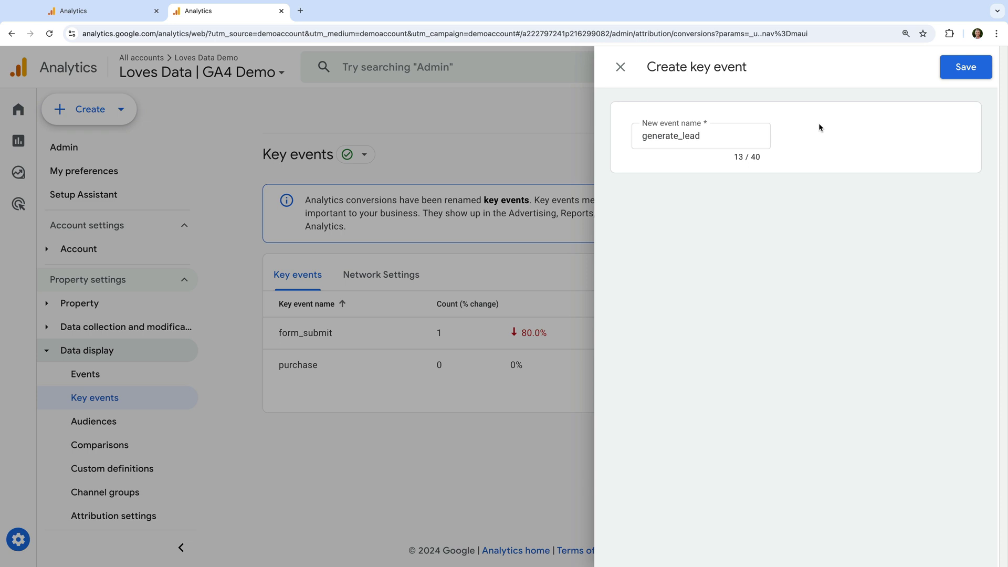
left_click(949, 72)
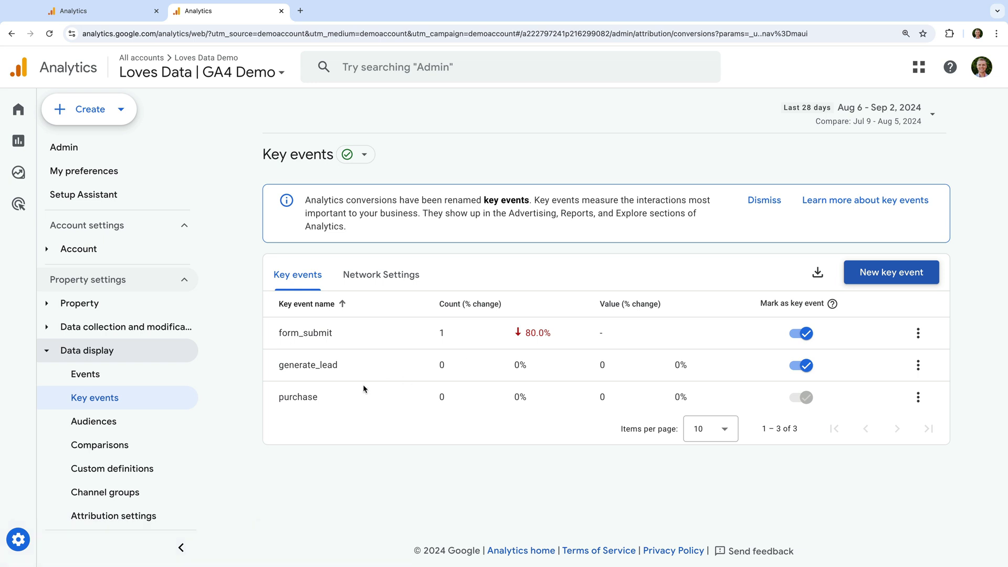
Start building a new audience and browse the Jobs & Education, Templates and Predictive suggestions.
left_click(146, 431)
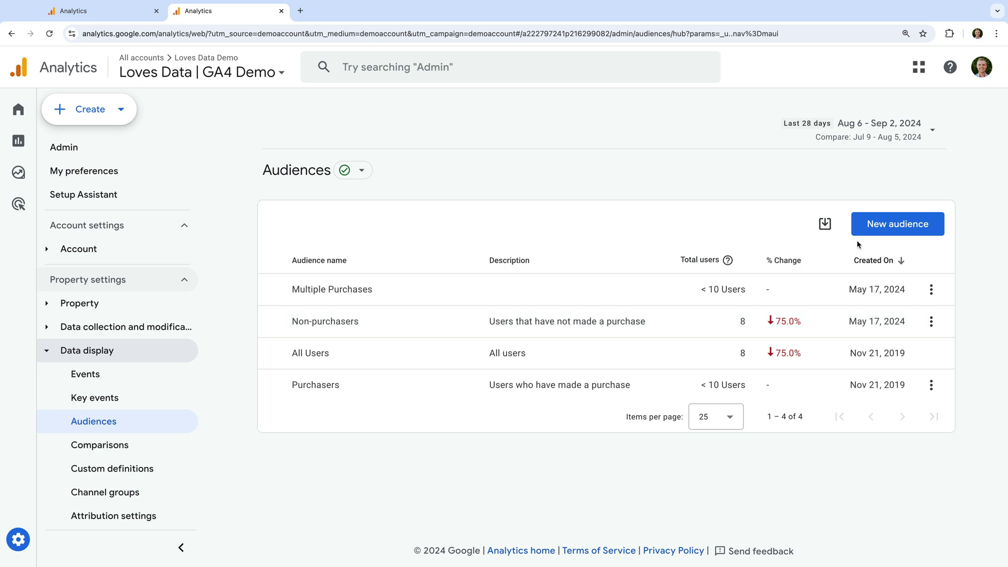
left_click(894, 229)
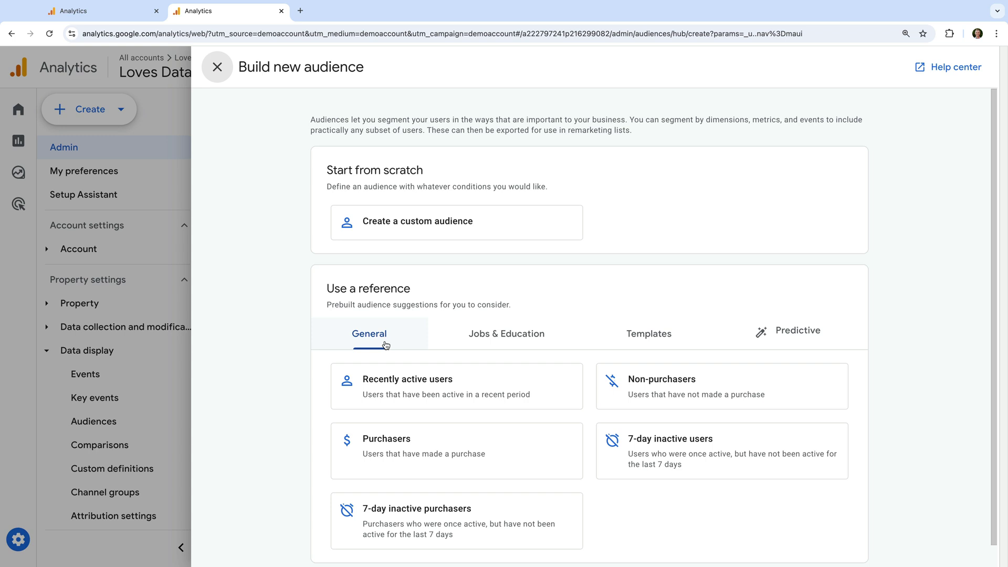
left_click(493, 349)
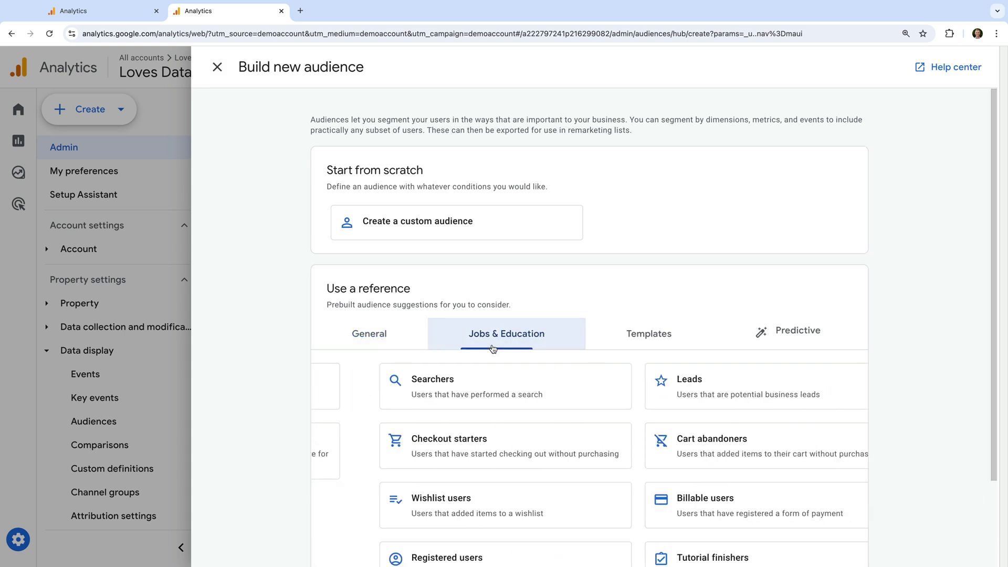
left_click(640, 344)
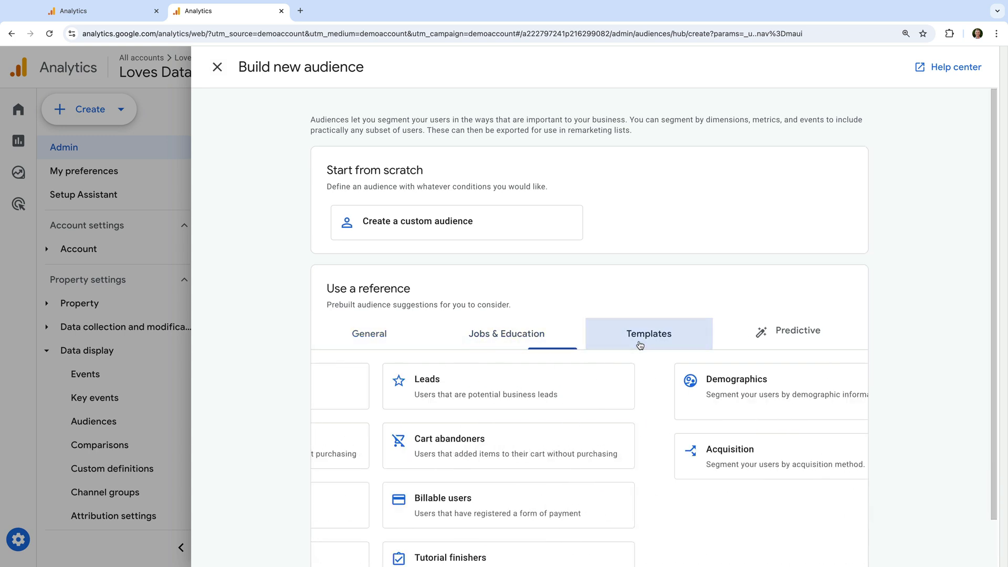
left_click(787, 345)
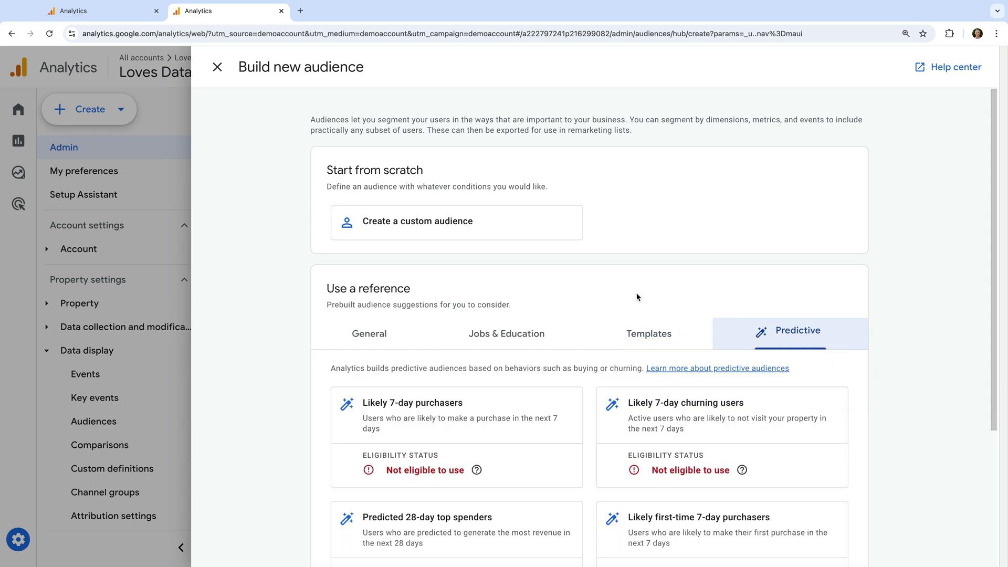
Create a custom audience from scratch and name it "Haven't Generated Lead".
left_click(443, 229)
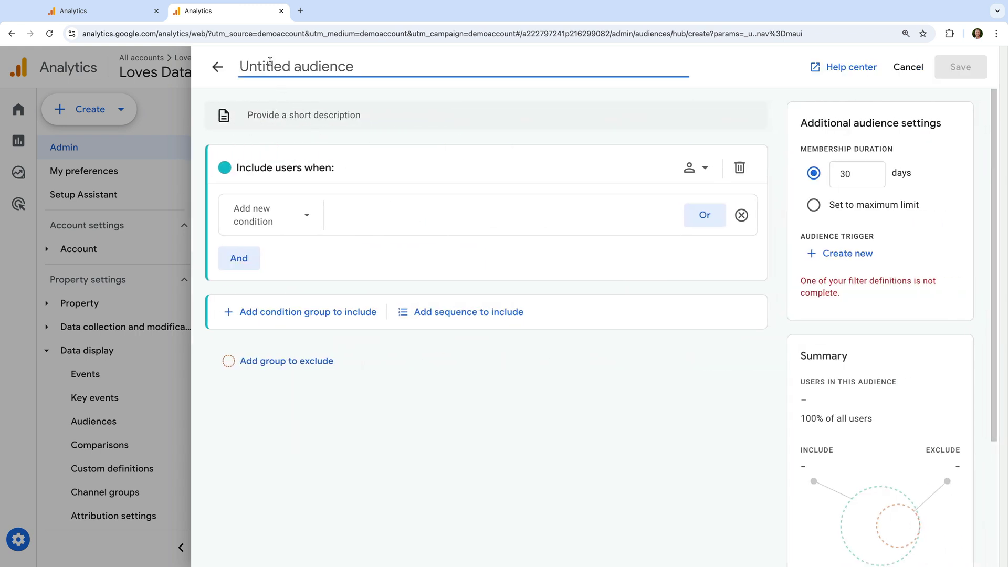
type("Haven't Generated Lead")
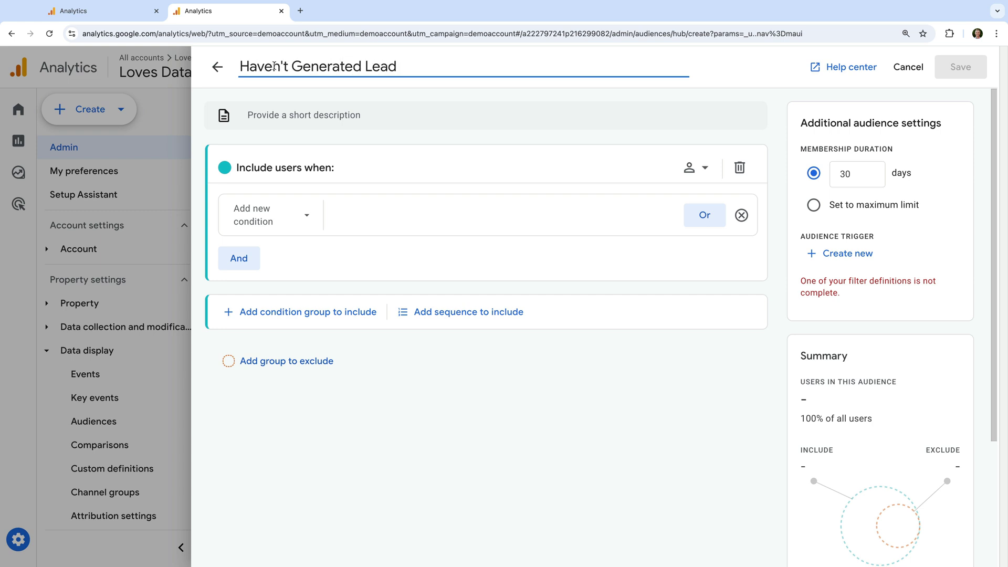
left_click(336, 143)
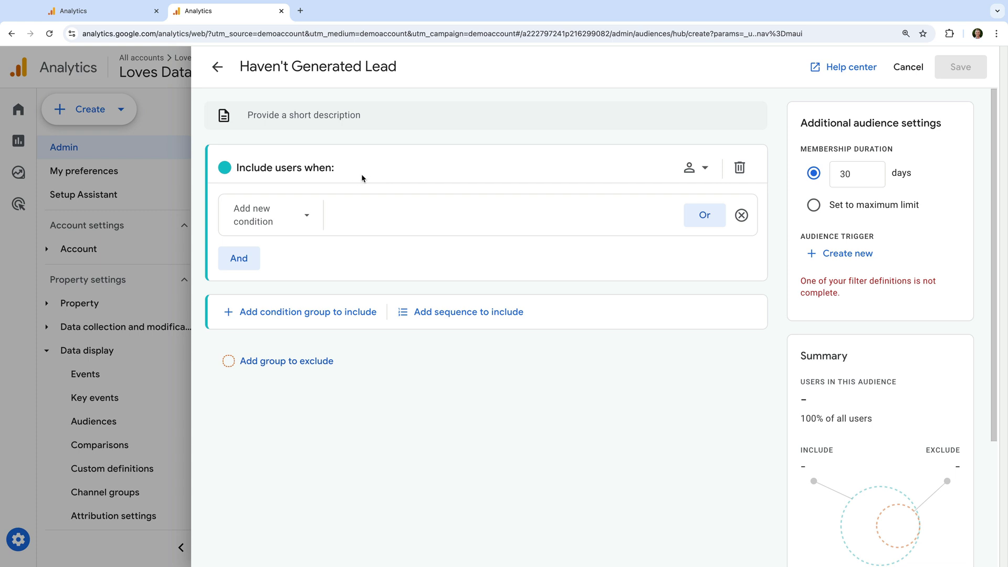
Remove the include condition group from the audience and add a group to exclude.
left_click(740, 167)
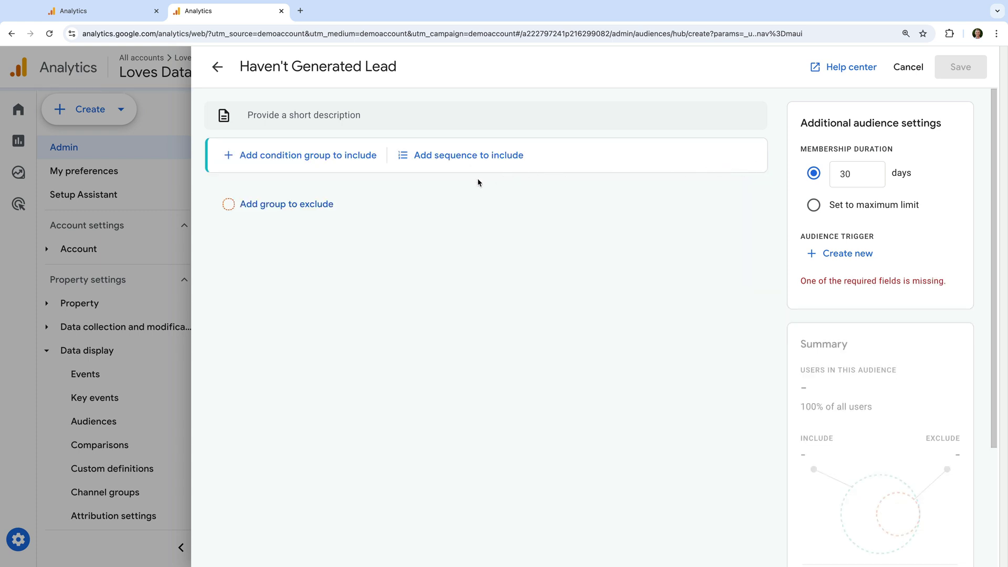
left_click(317, 204)
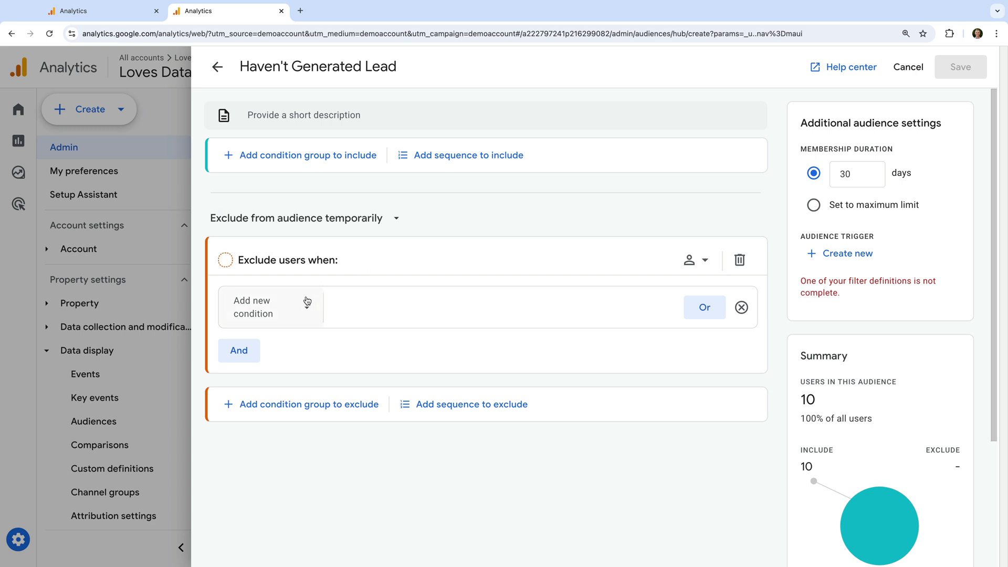
Search the new condition of the exclude group for the generate_lead event.
left_click(296, 308)
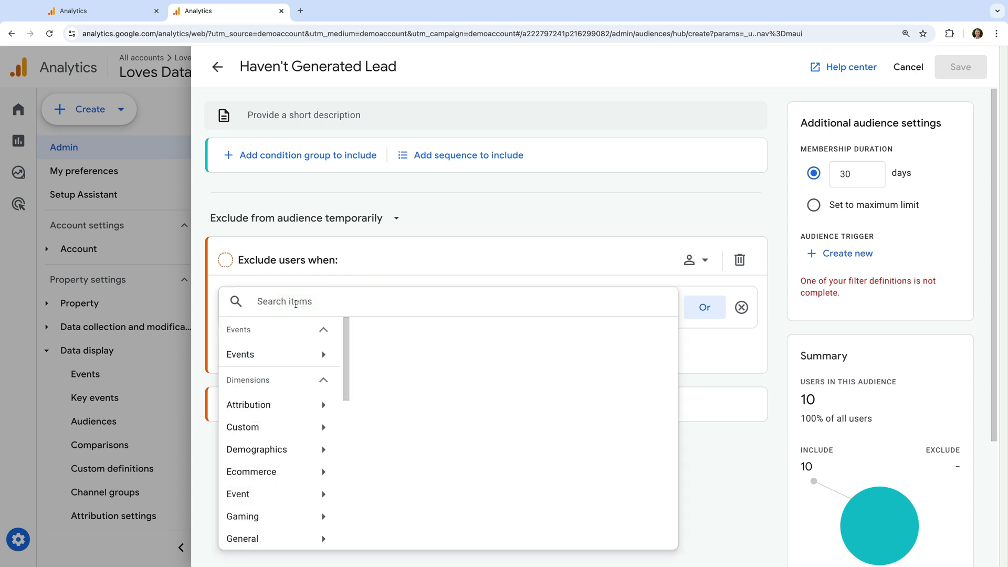
type("gen")
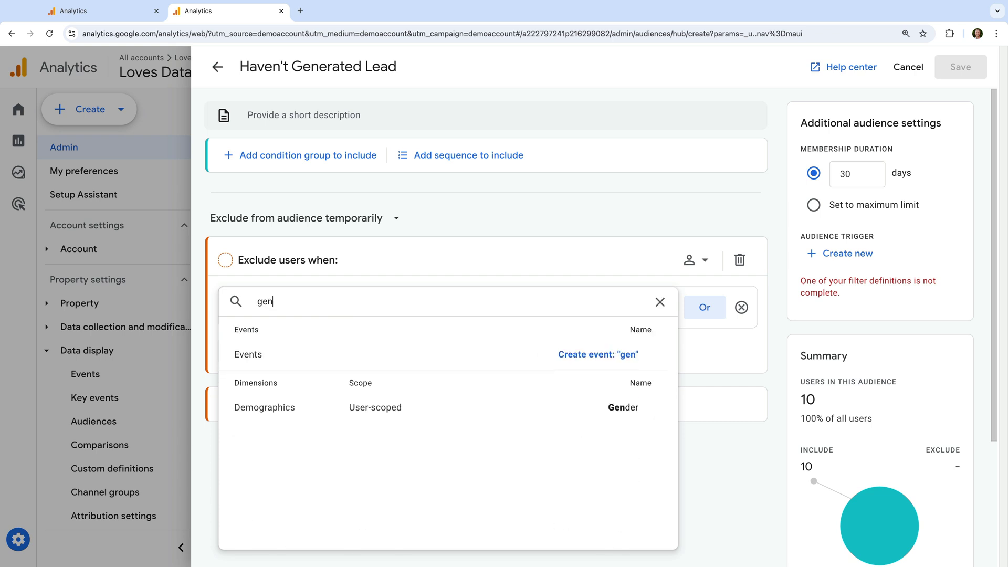
type("erate_lead")
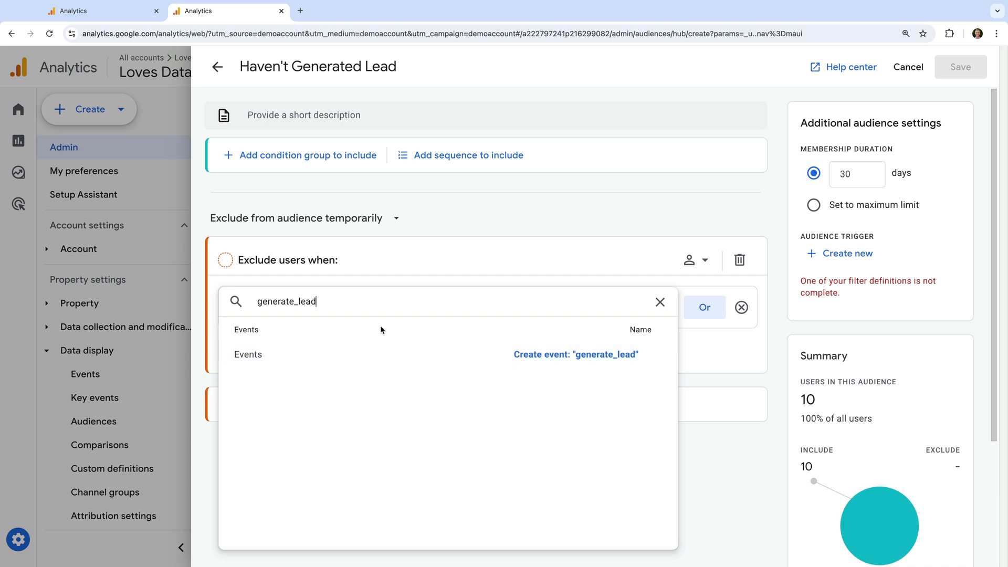
Search the available condition items for the page_view event instead.
double_click(333, 302)
type("page")
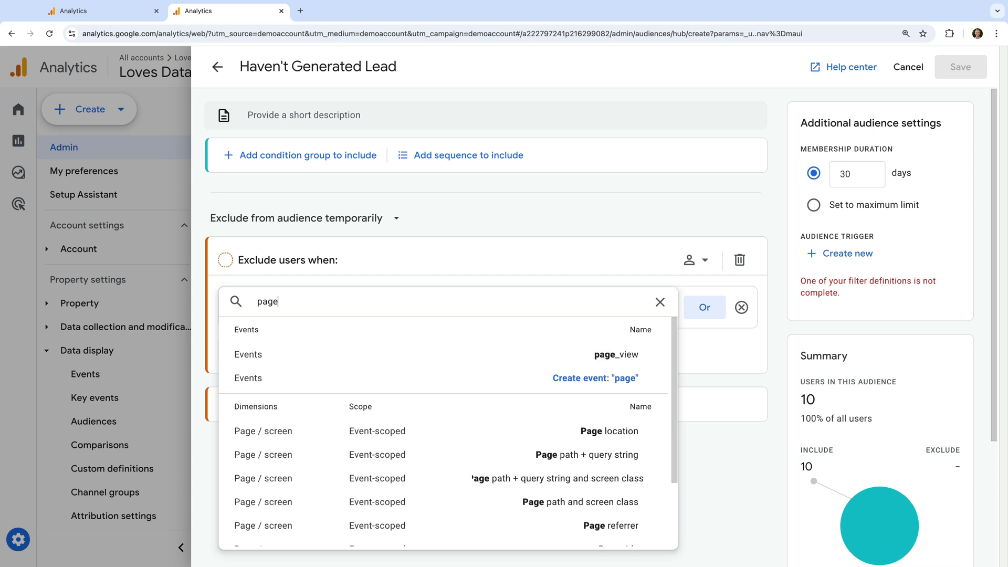
type("_view")
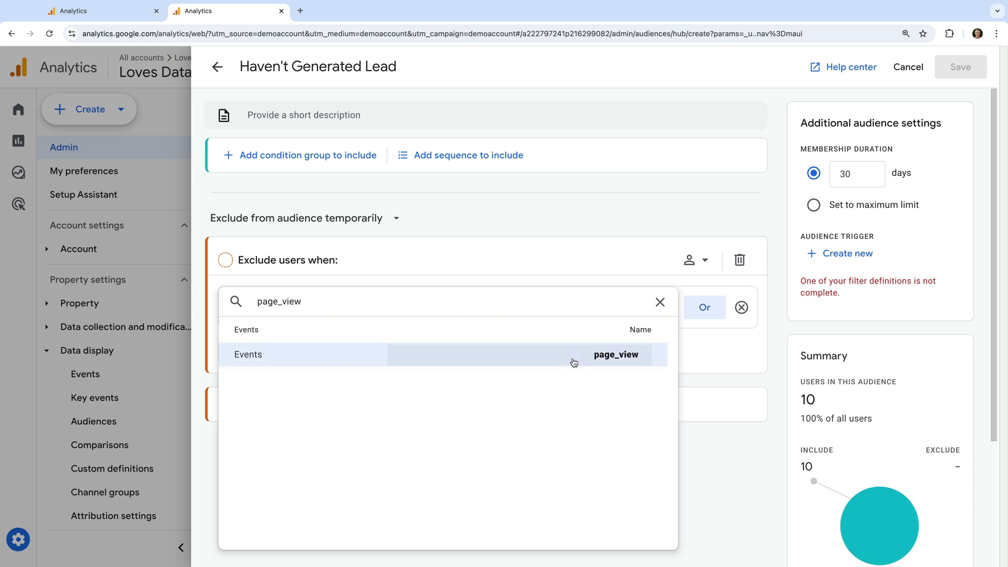
Look up generate_lead again, create it as the event for the exclude condition, and save the audience.
double_click(289, 303)
type("generate_lead")
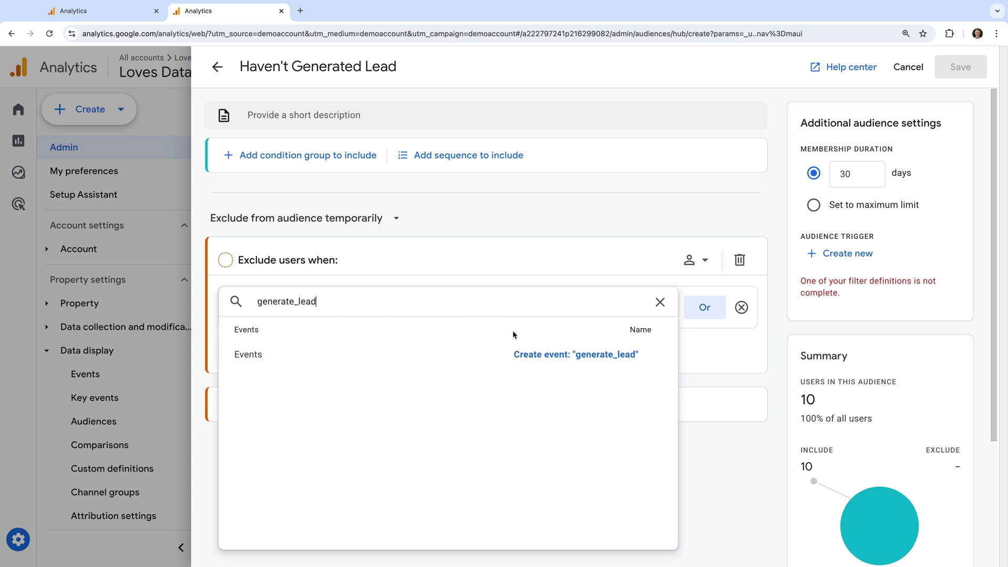
left_click(538, 359)
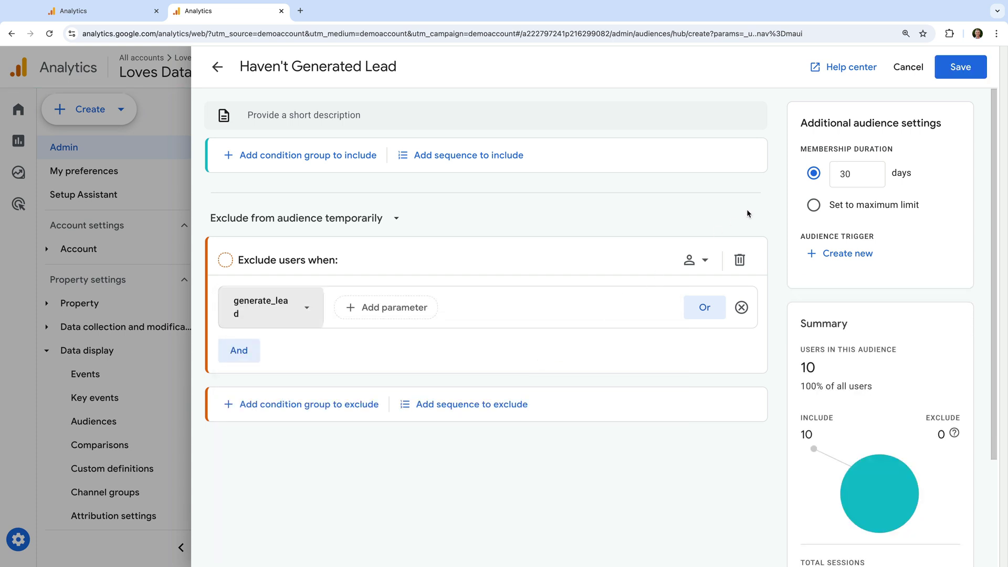
left_click(951, 67)
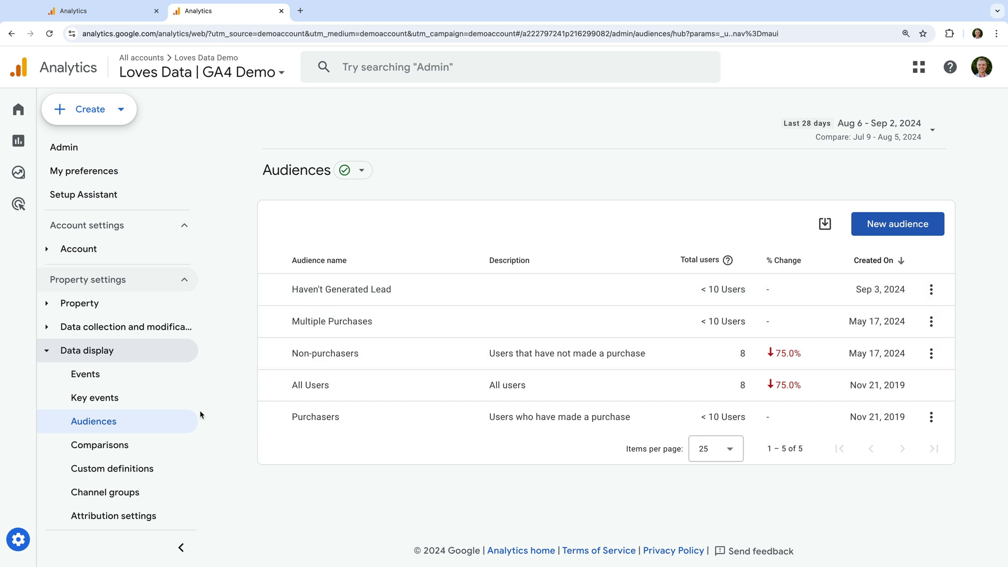
Review the full list of saved comparisons and open the property's custom definitions.
left_click(155, 447)
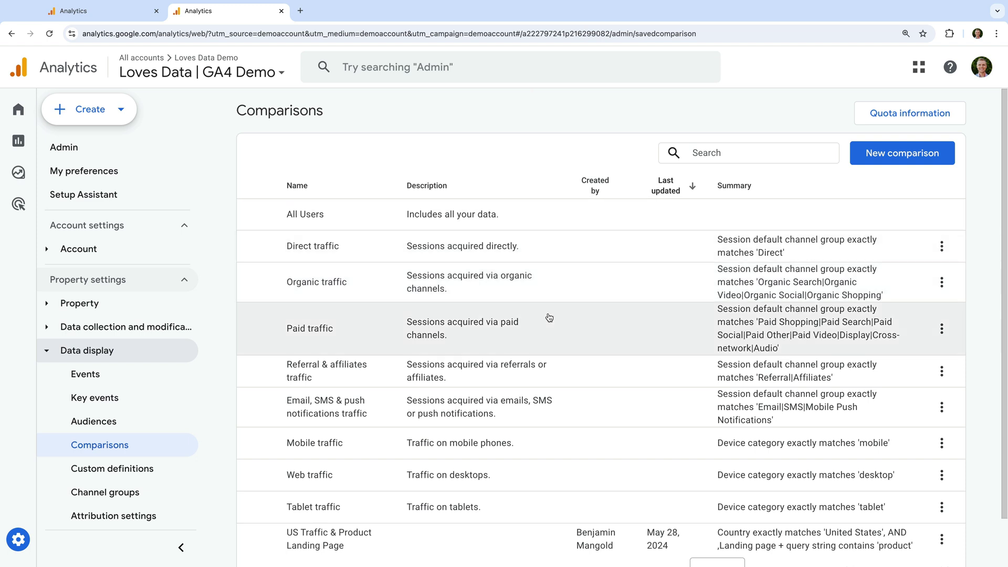
scroll(549, 317, "down", 2)
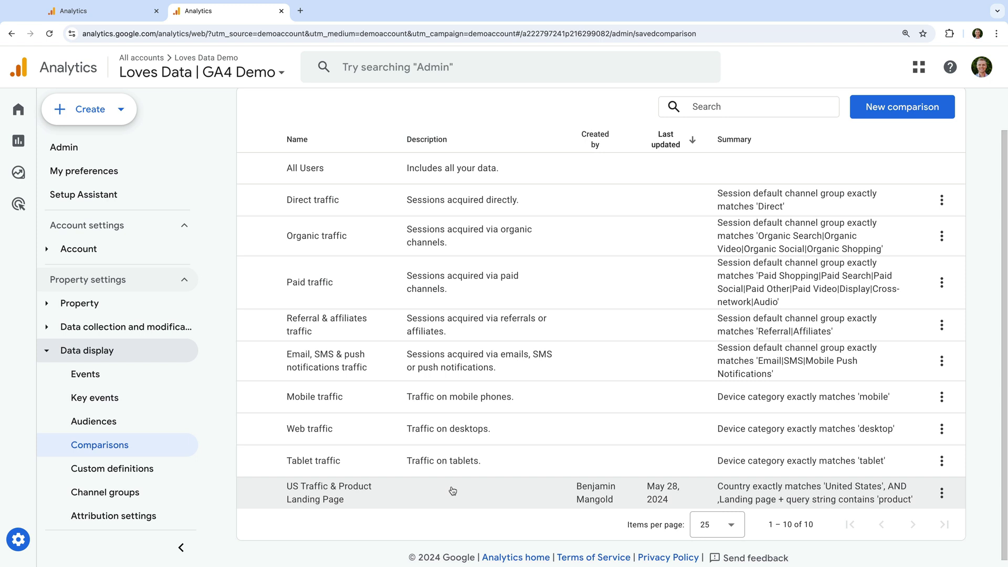
left_click(177, 470)
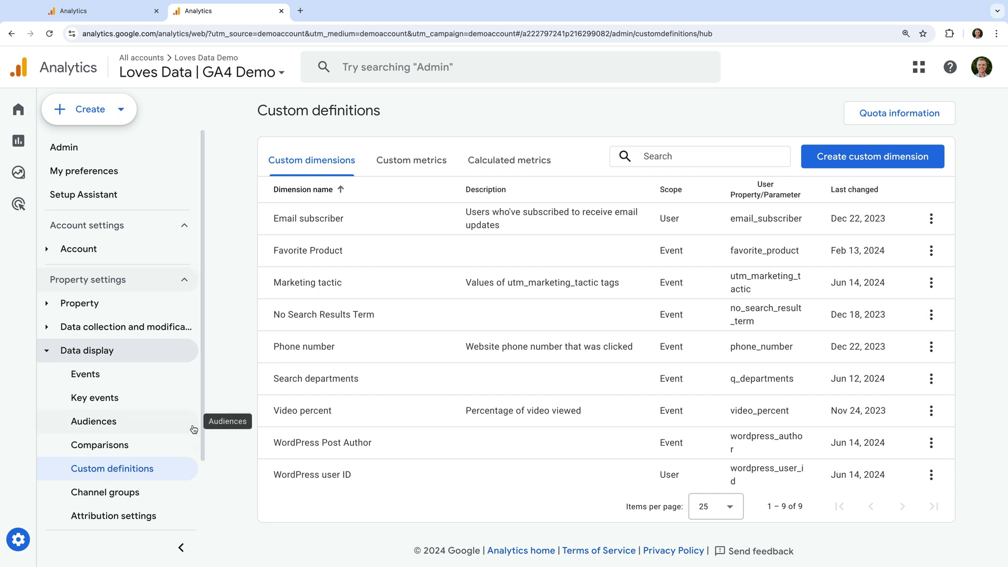
Open the channel groups, review the channel list of the Default Channel Group, and close its details.
scroll(193, 429, "down", 2)
left_click(175, 414)
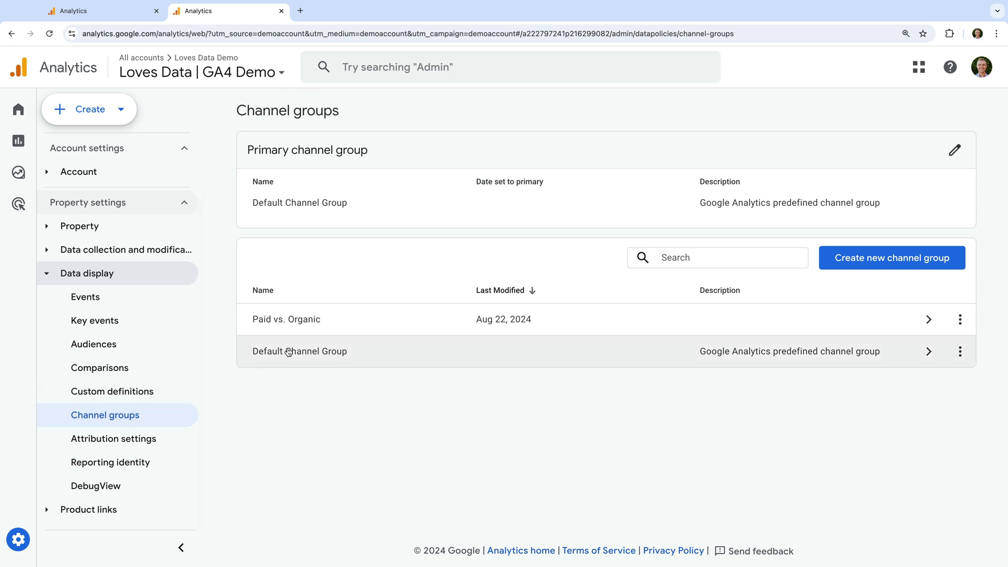
left_click(361, 350)
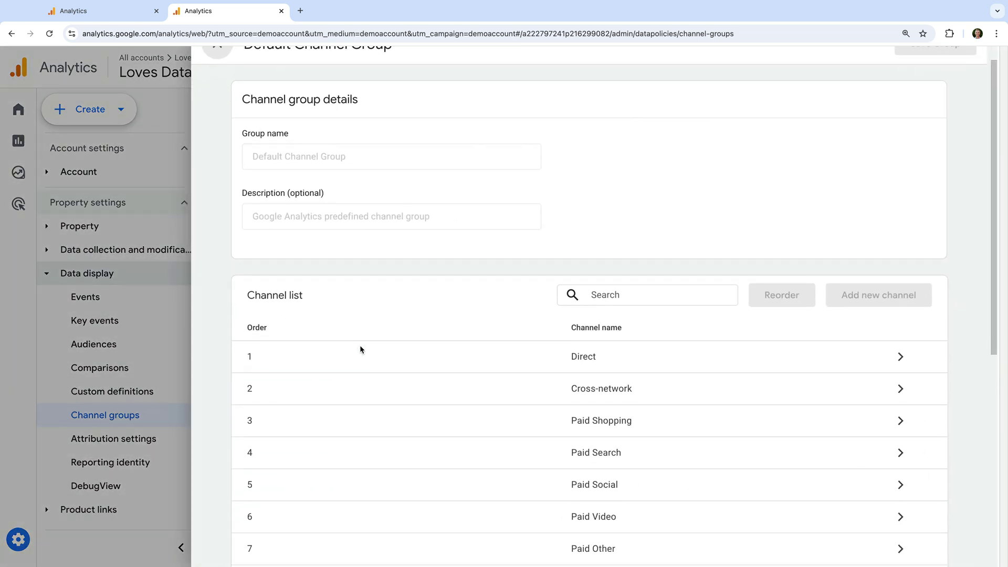
scroll(360, 350, "down", 5)
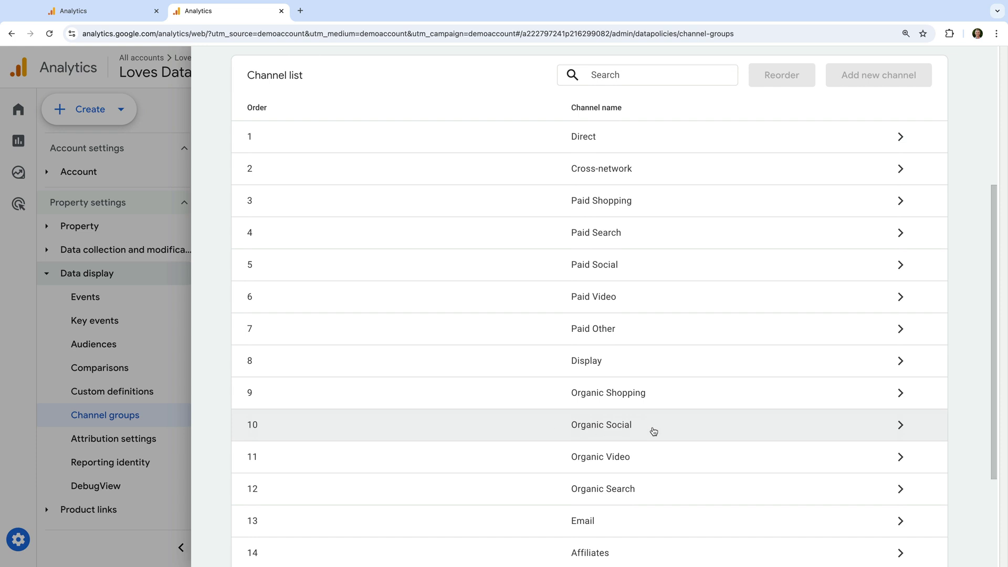
scroll(496, 385, "up", 5)
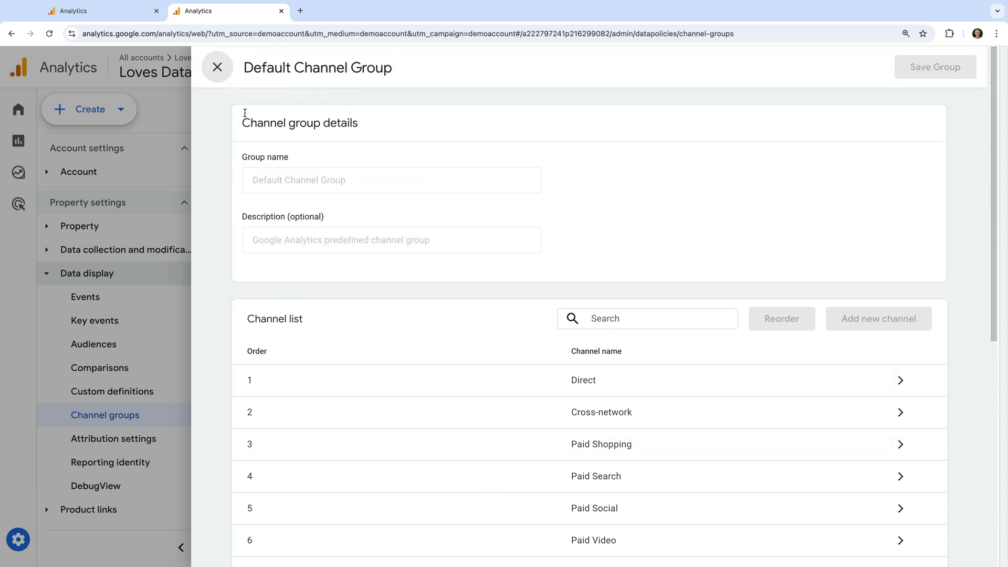
left_click(218, 67)
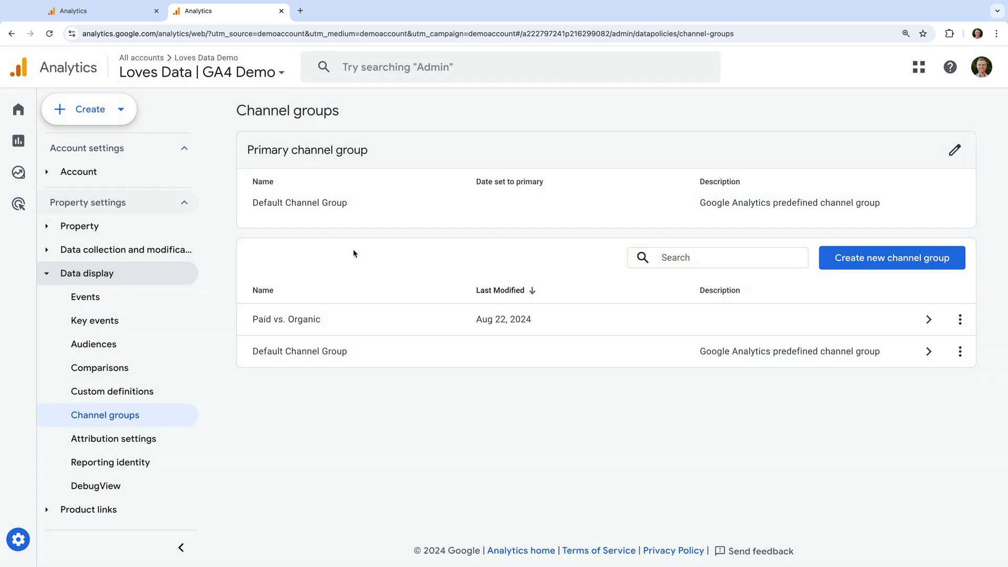
View the DebugView report and the property details page.
left_click(145, 484)
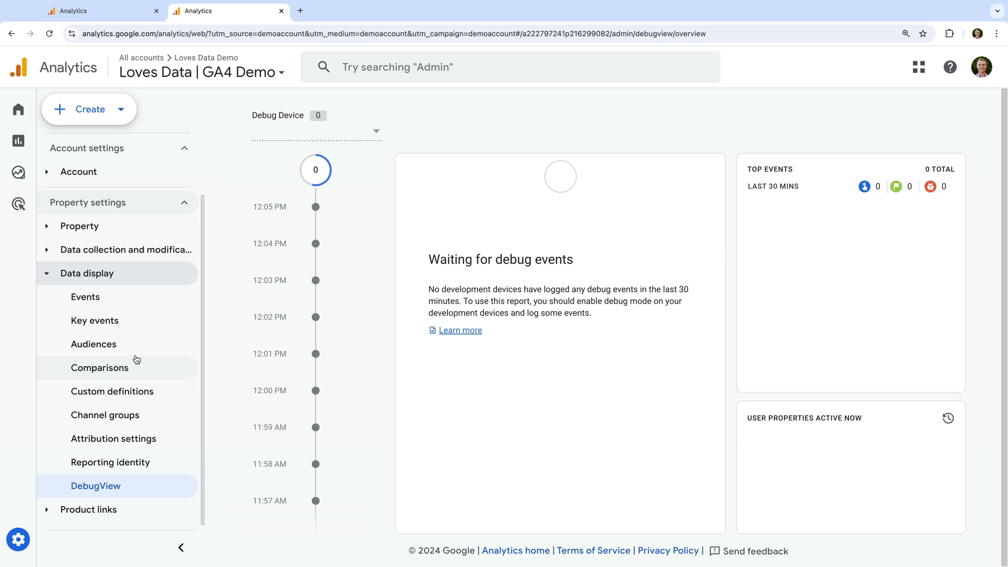
left_click(117, 226)
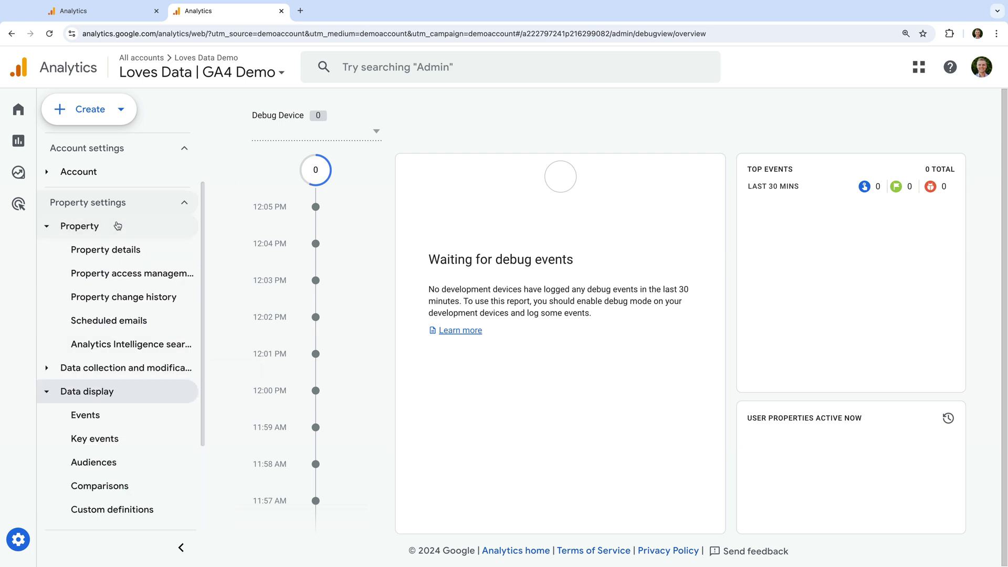
left_click(147, 256)
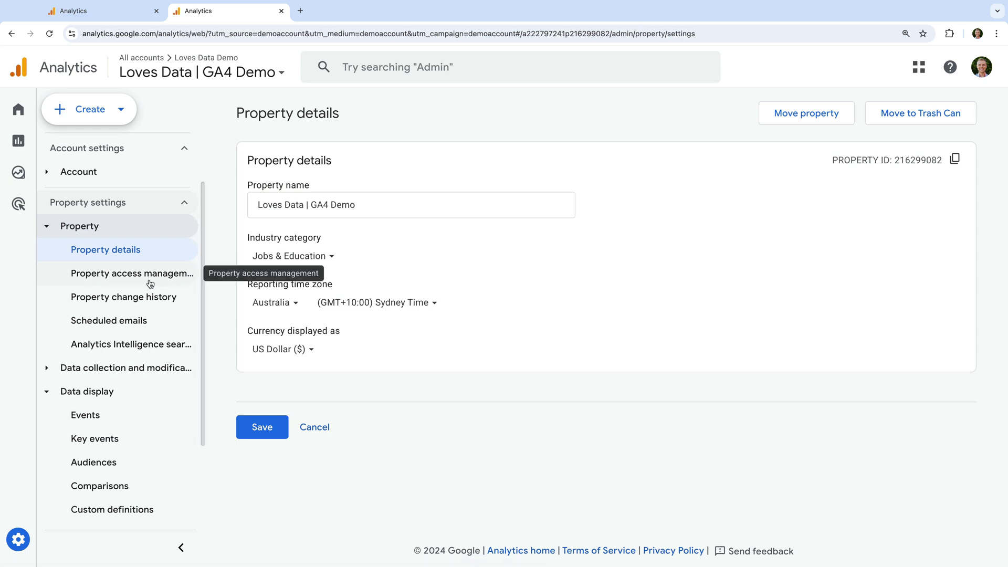
Review the property's data streams and its data collection settings.
left_click(104, 370)
left_click(128, 227)
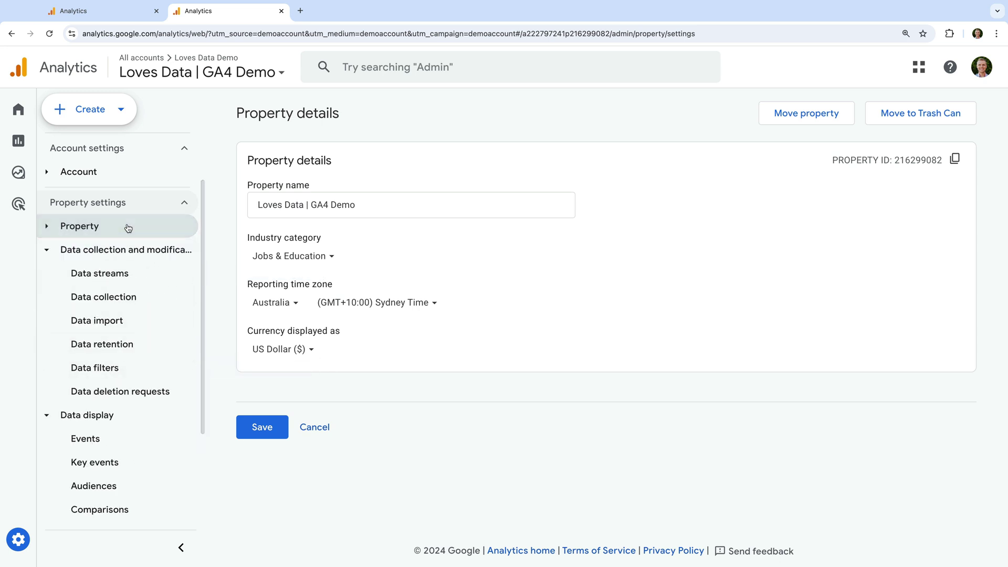
left_click(148, 278)
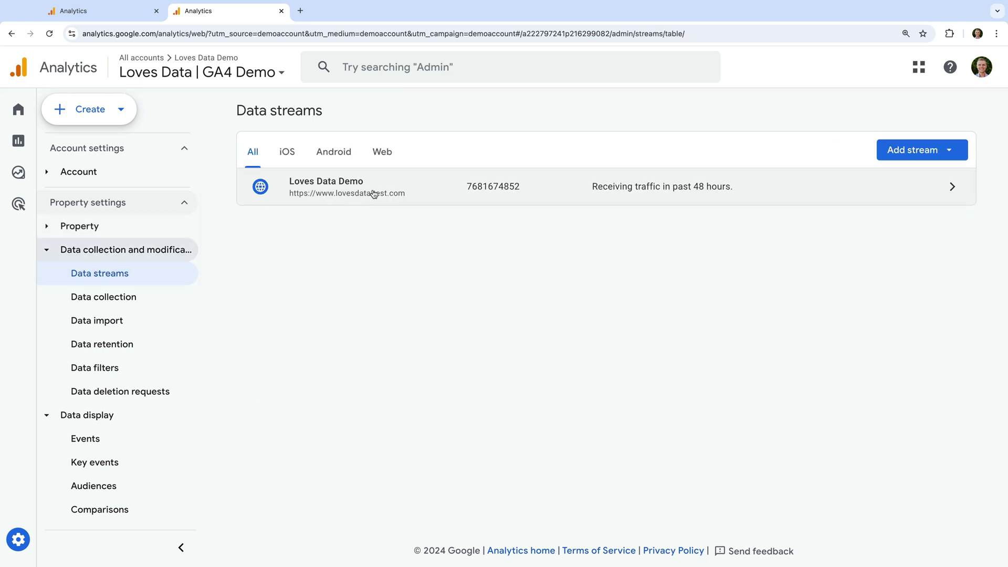
left_click(154, 300)
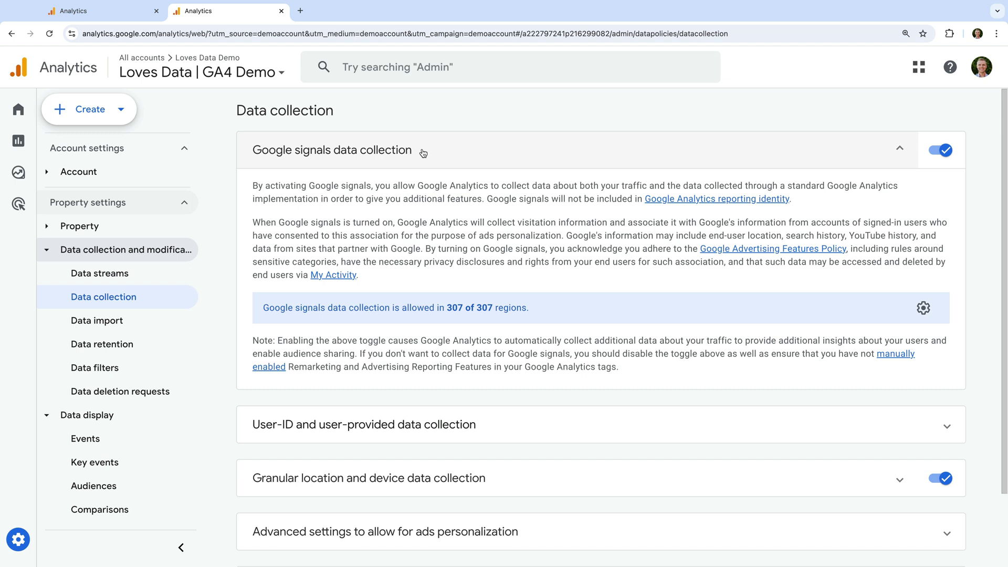
Open the data retention settings and check the available retention periods for event data.
left_click(154, 353)
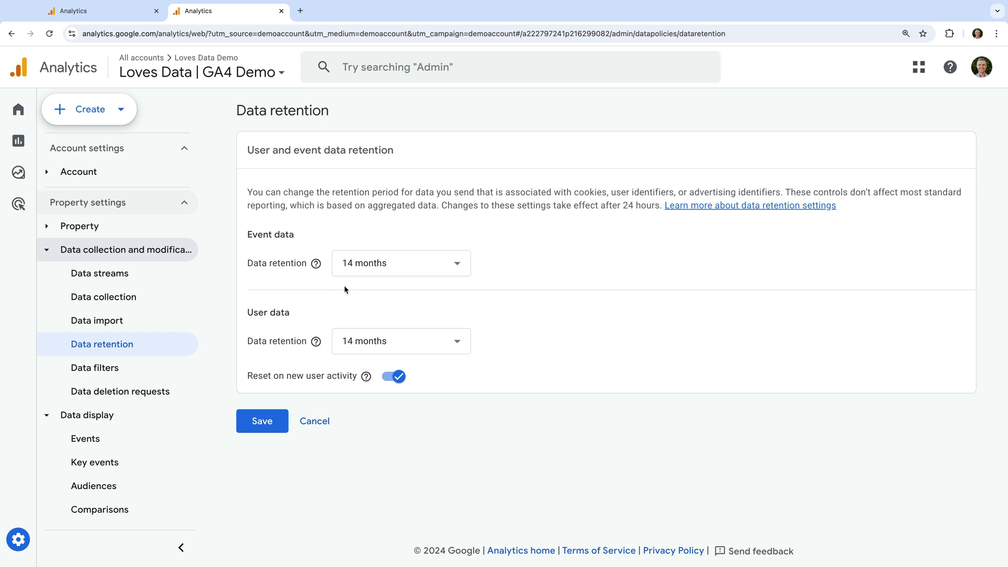
left_click(399, 268)
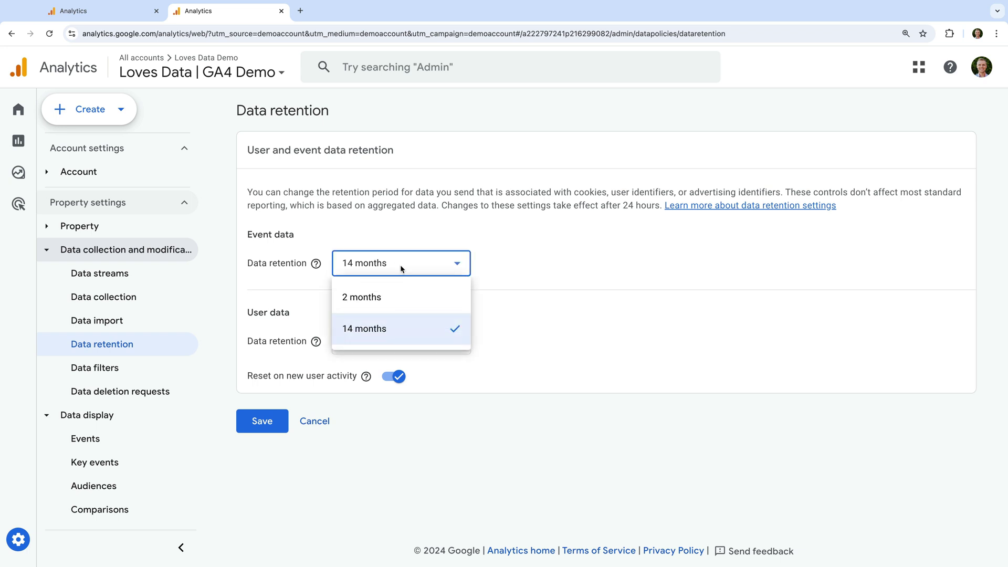
left_click(498, 263)
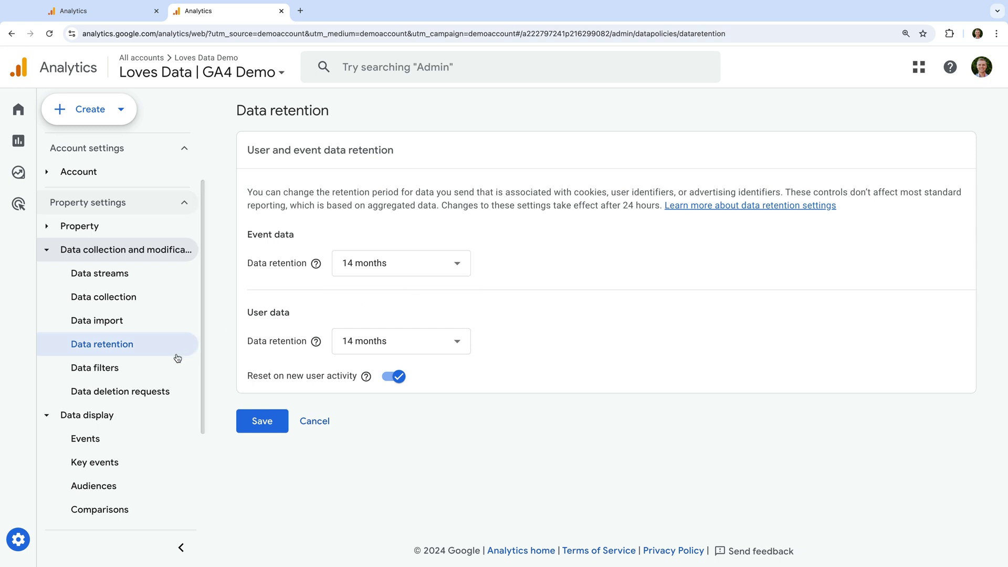
View the data filters, then collapse the data collection and data display settings and expand the product links.
left_click(156, 371)
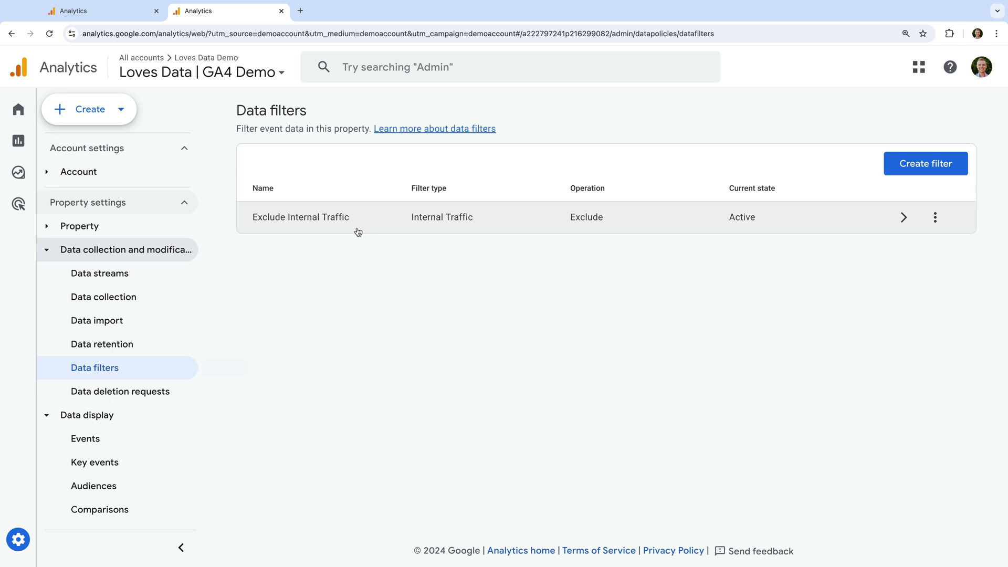
left_click(174, 258)
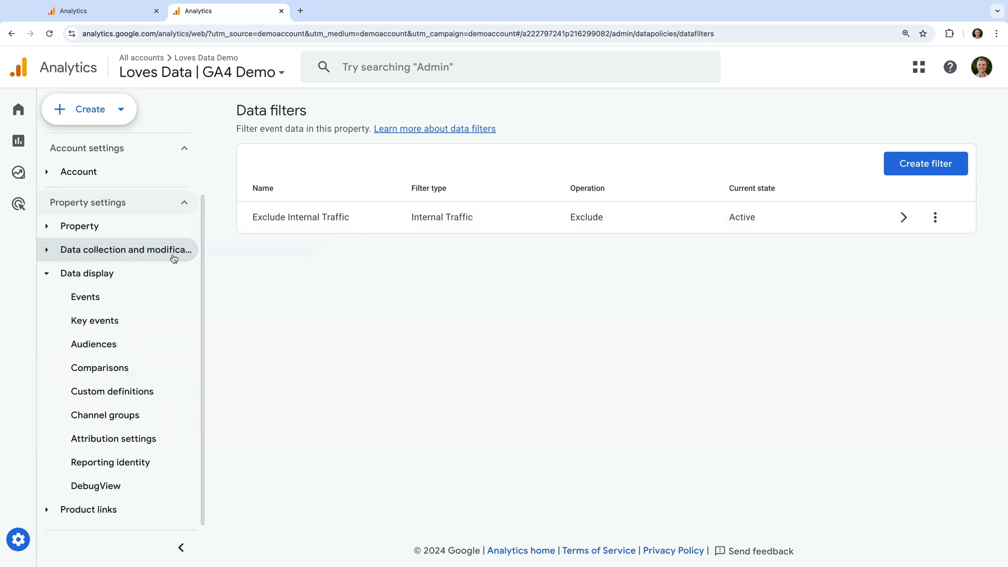
left_click(158, 273)
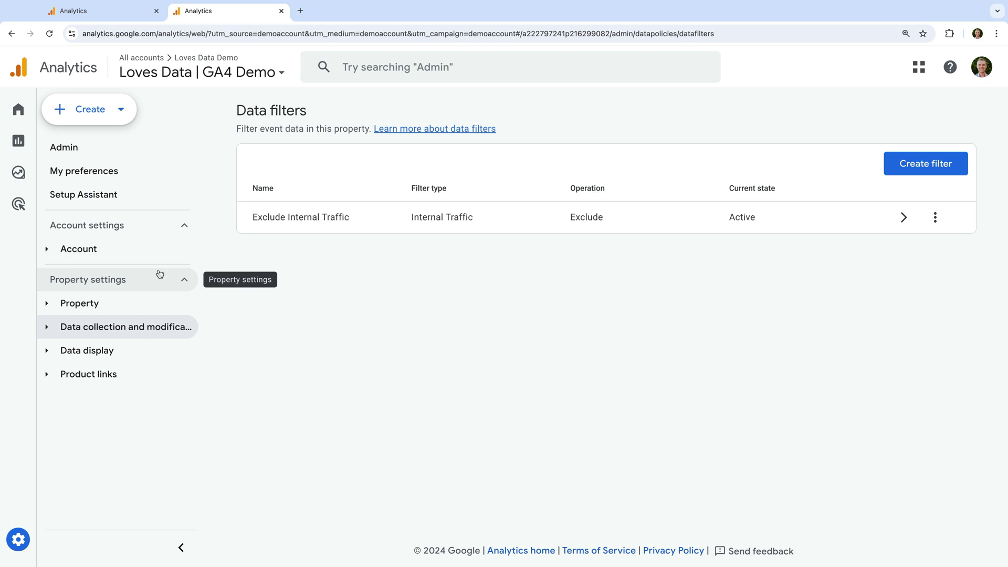
left_click(127, 379)
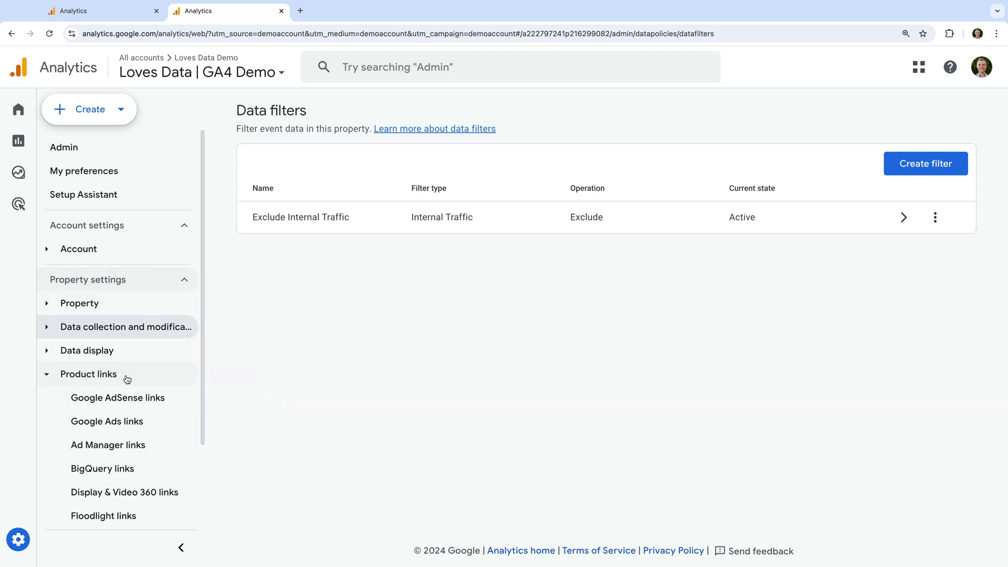